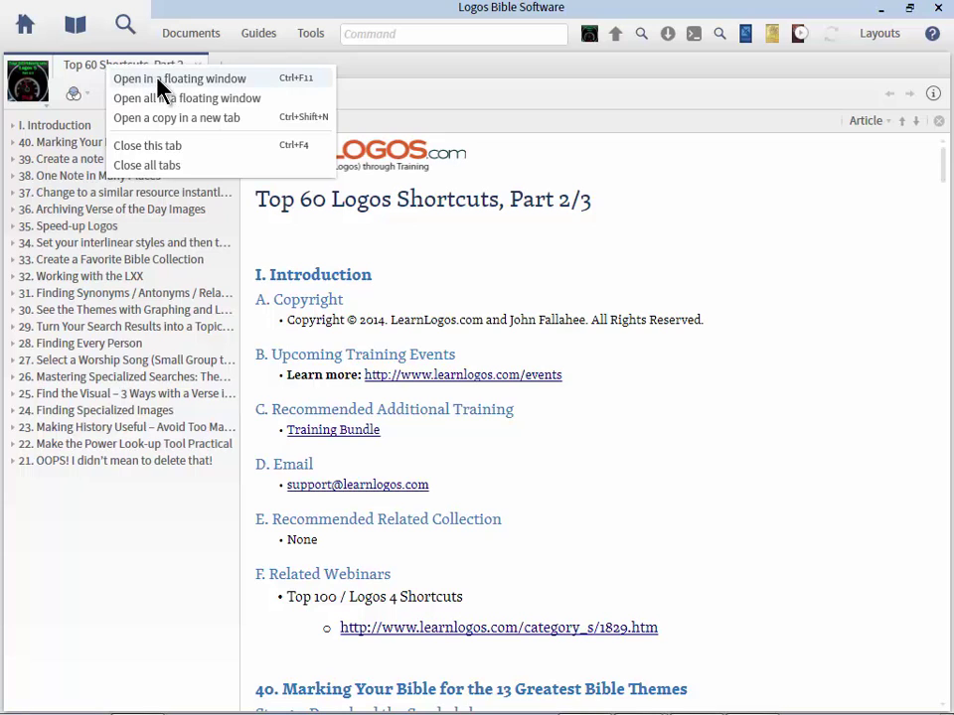
# - Move the Top 60 Shortcuts document into a floating window and open the Highlighting tool at the Theology palette
pyautogui.click(188, 79)
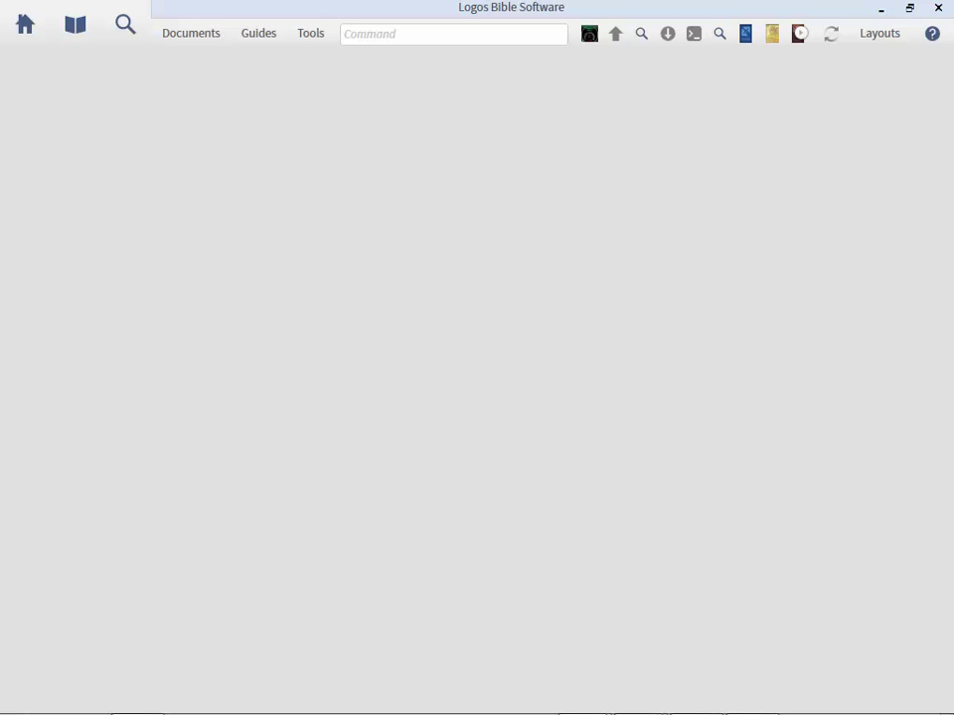
pyautogui.click(316, 39)
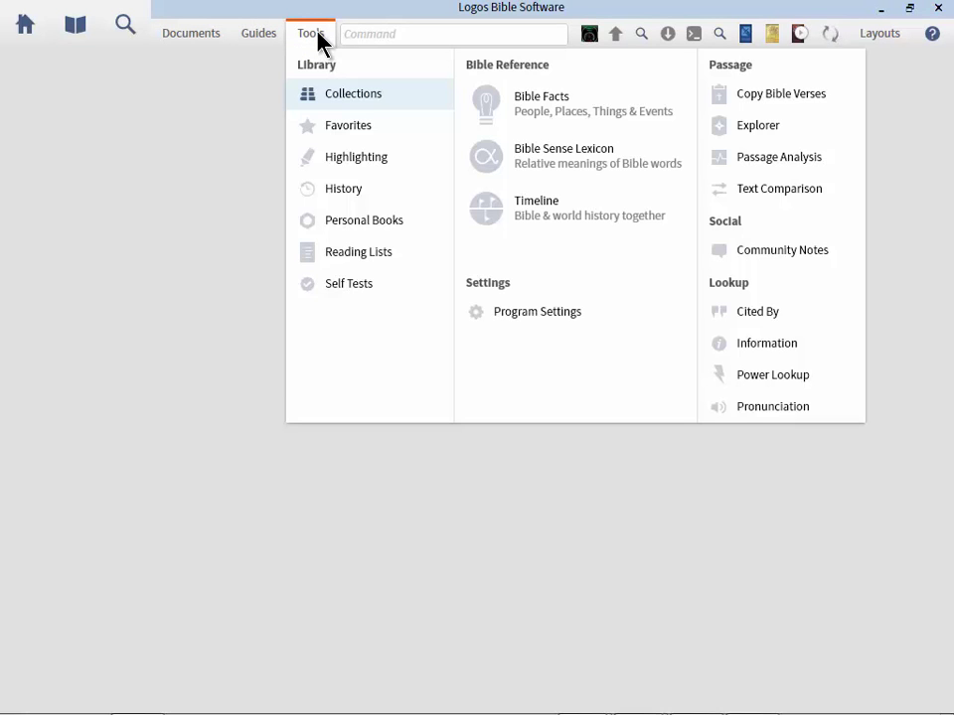
pyautogui.click(376, 171)
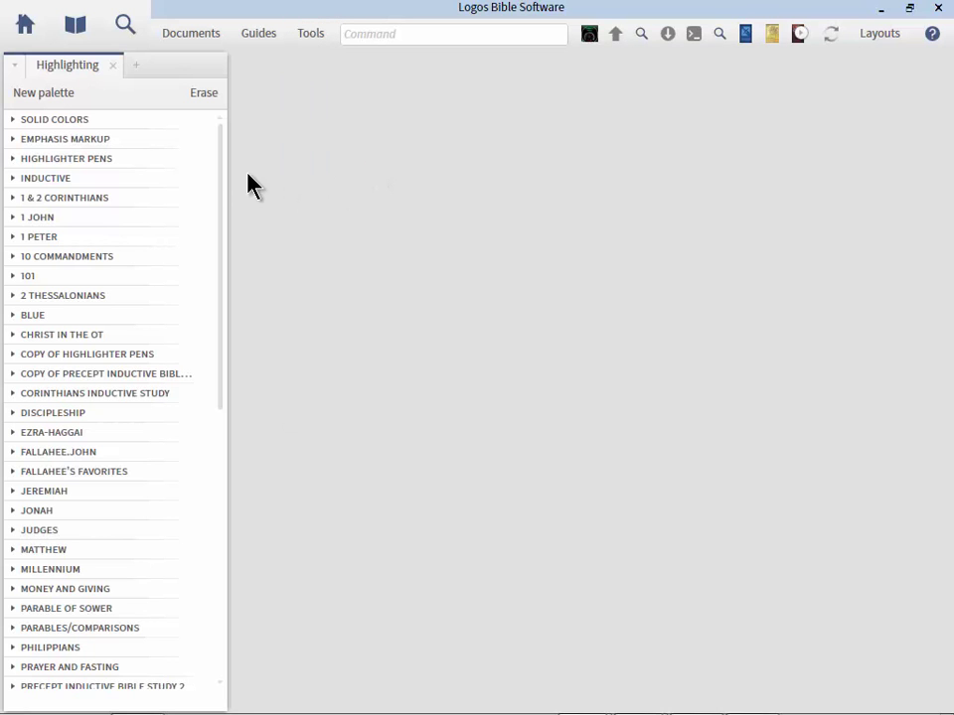
pyautogui.moveTo(221, 171); pyautogui.dragTo(227, 463)
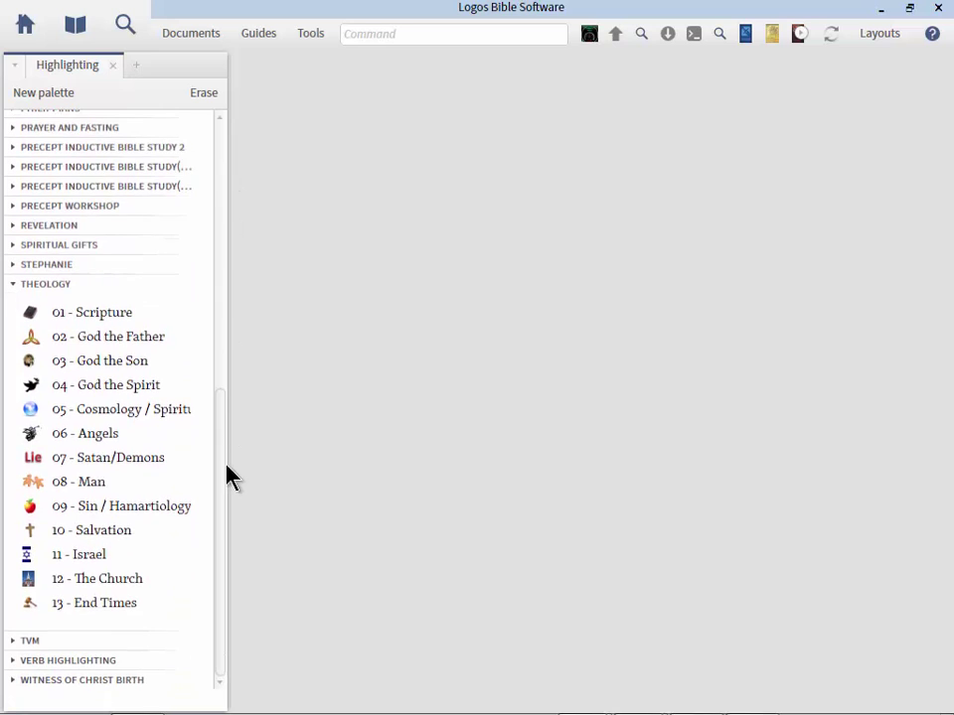
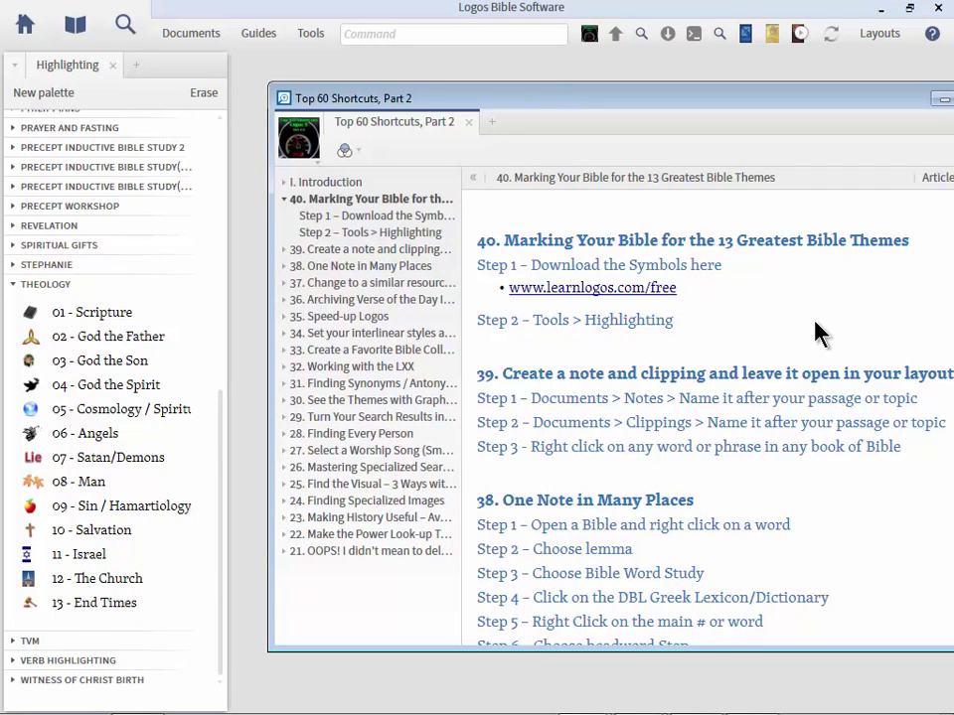
pyautogui.click(624, 290)
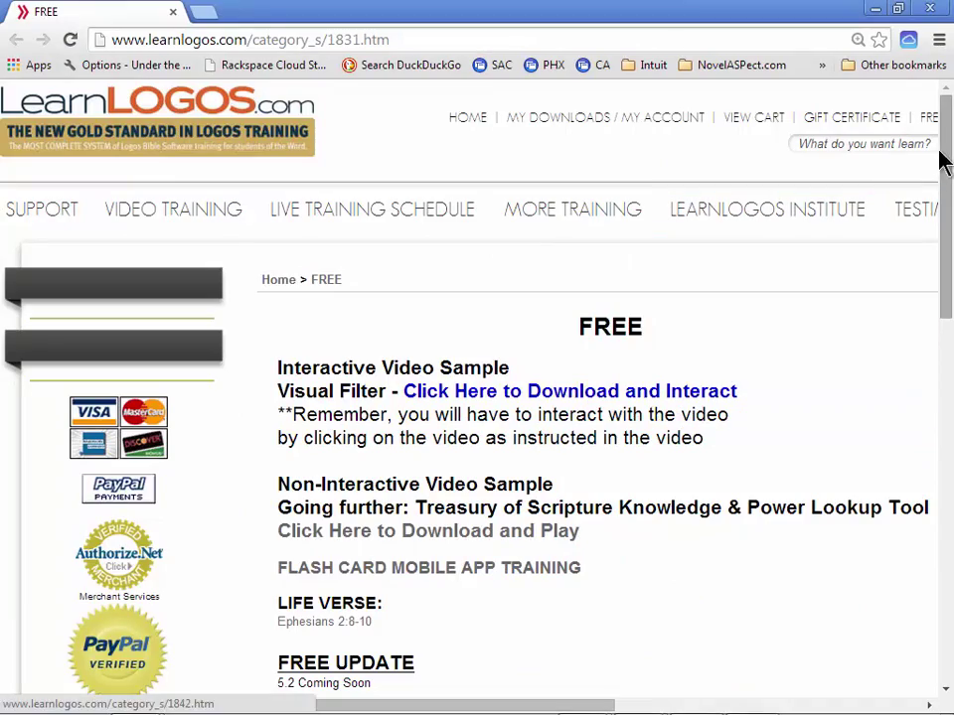
pyautogui.moveTo(943, 145); pyautogui.dragTo(949, 320)
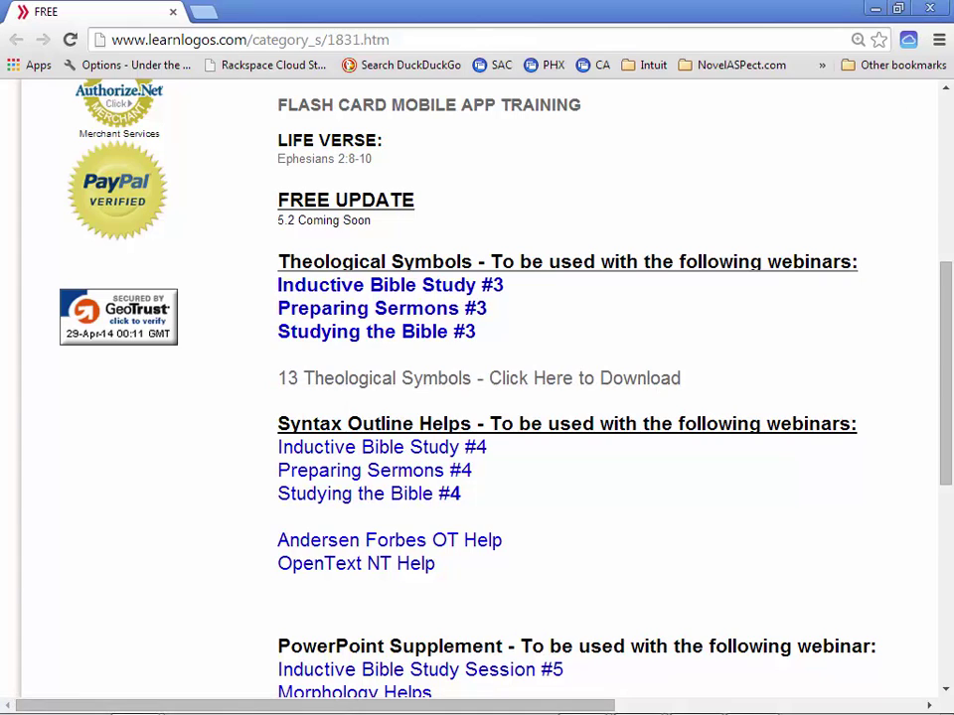
pyautogui.hotkey('alt', 'Tab')
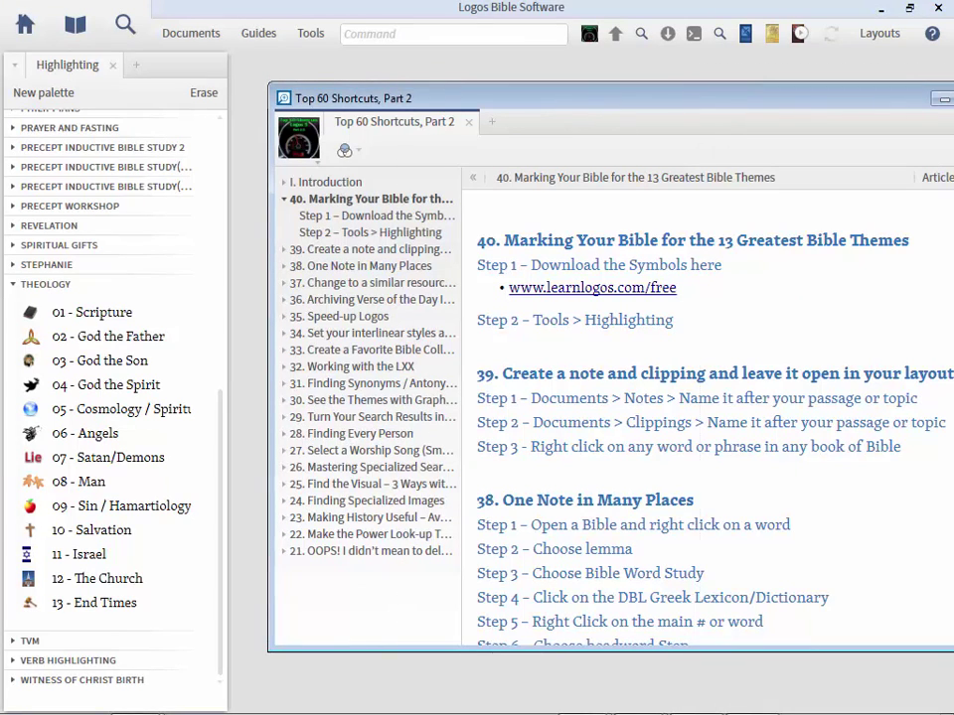
pyautogui.click(944, 99)
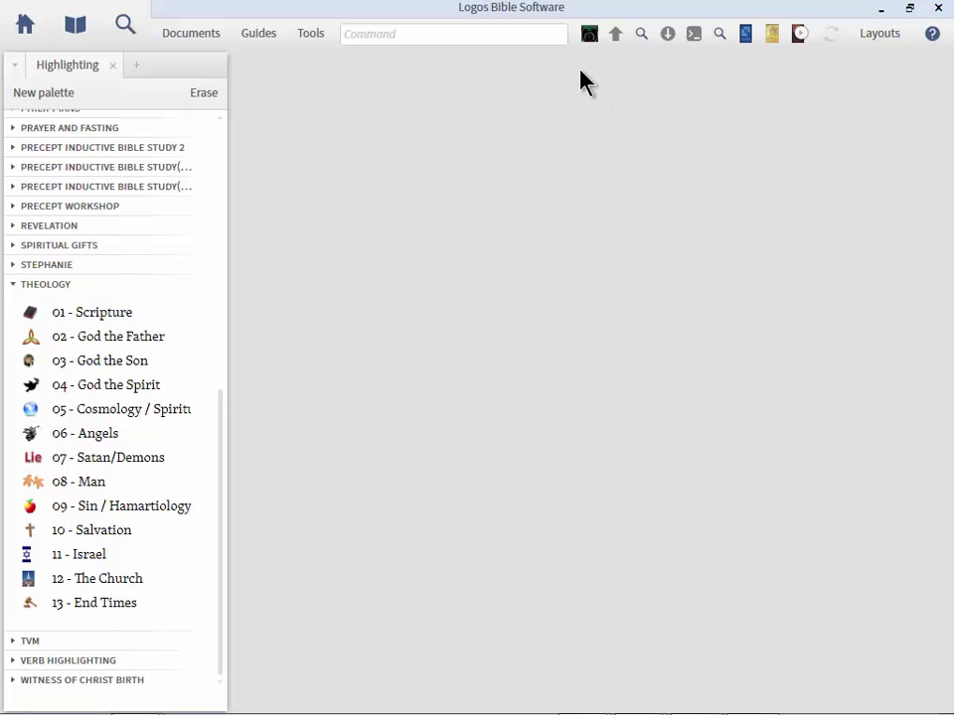
# - Open the New American Standard Bible: 1995 Update and go to Luke 11:23
pyautogui.click(747, 31)
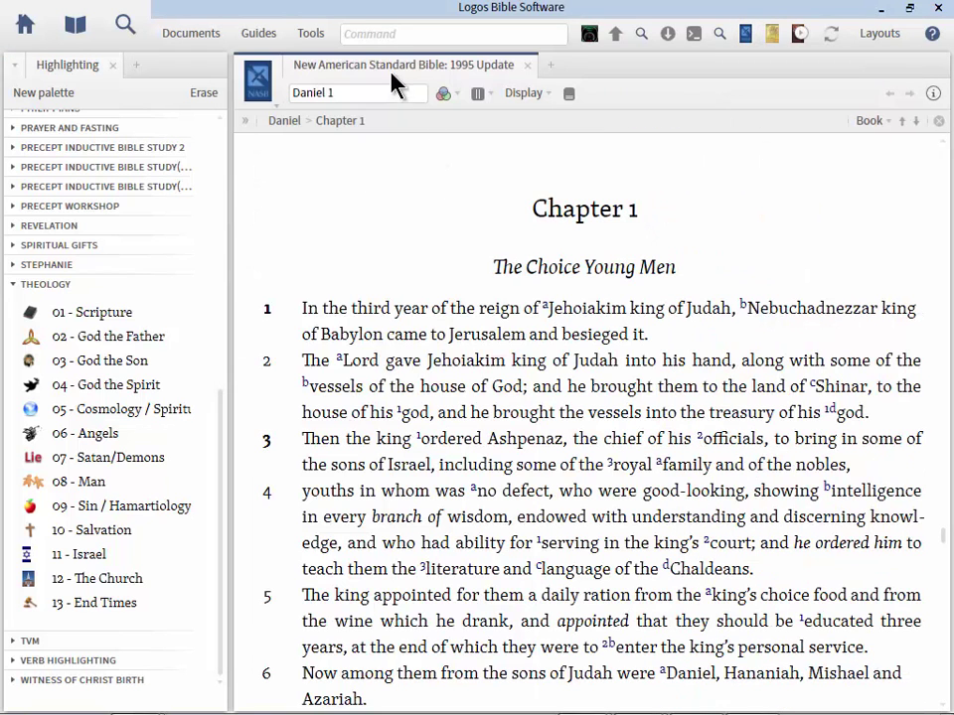
pyautogui.click(352, 93)
pyautogui.write('luk 11 23')
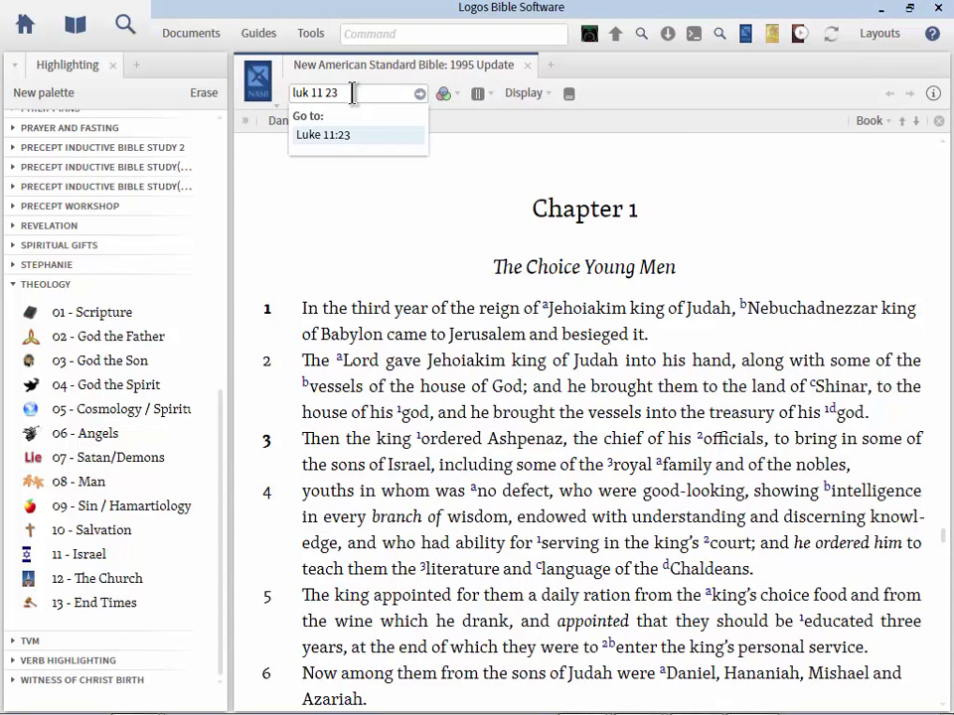
pyautogui.press('Return')
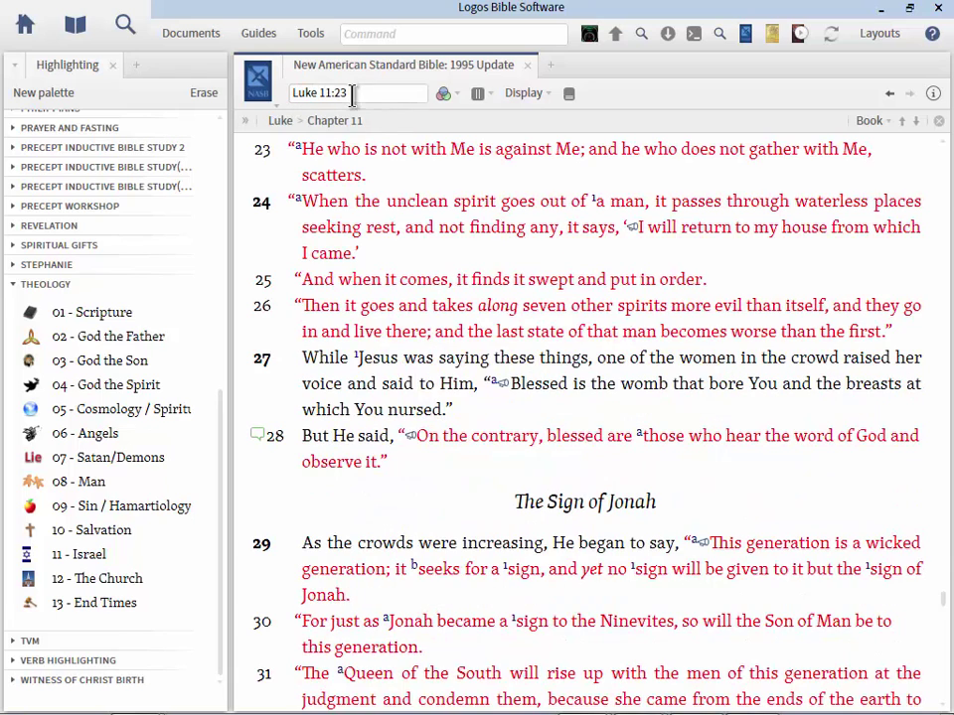
# - Go to Ephesians 2 in the New American Standard Bible
pyautogui.click(377, 95)
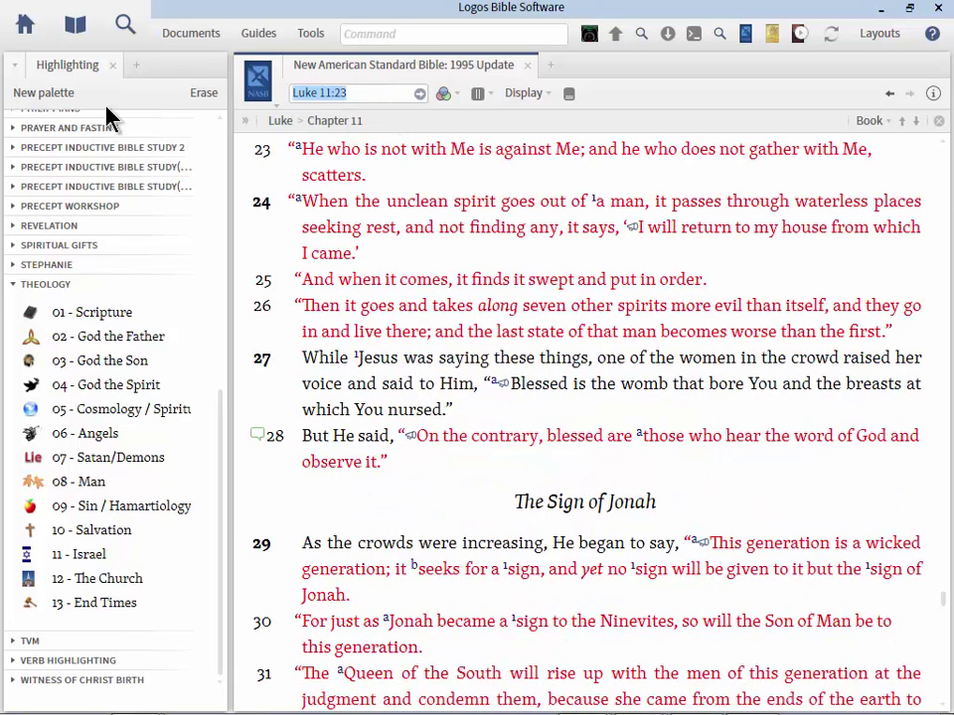
pyautogui.write('rom 1')
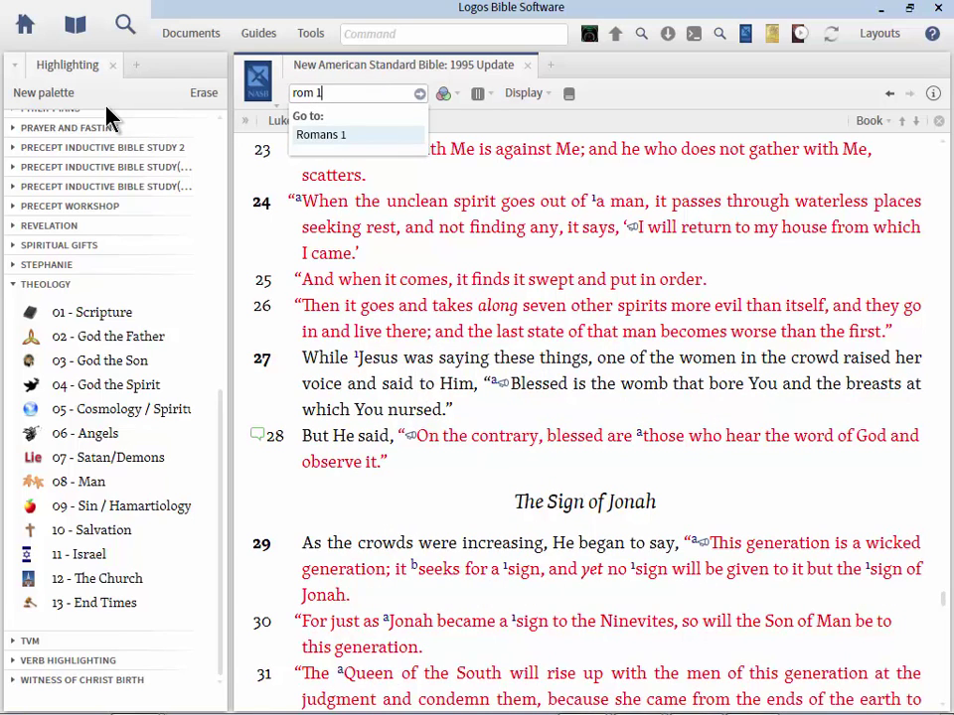
pyautogui.press('BackSpace')
pyautogui.press('BackSpace')
pyautogui.press('BackSpace')
pyautogui.write('eph 2')
pyautogui.press('Return')
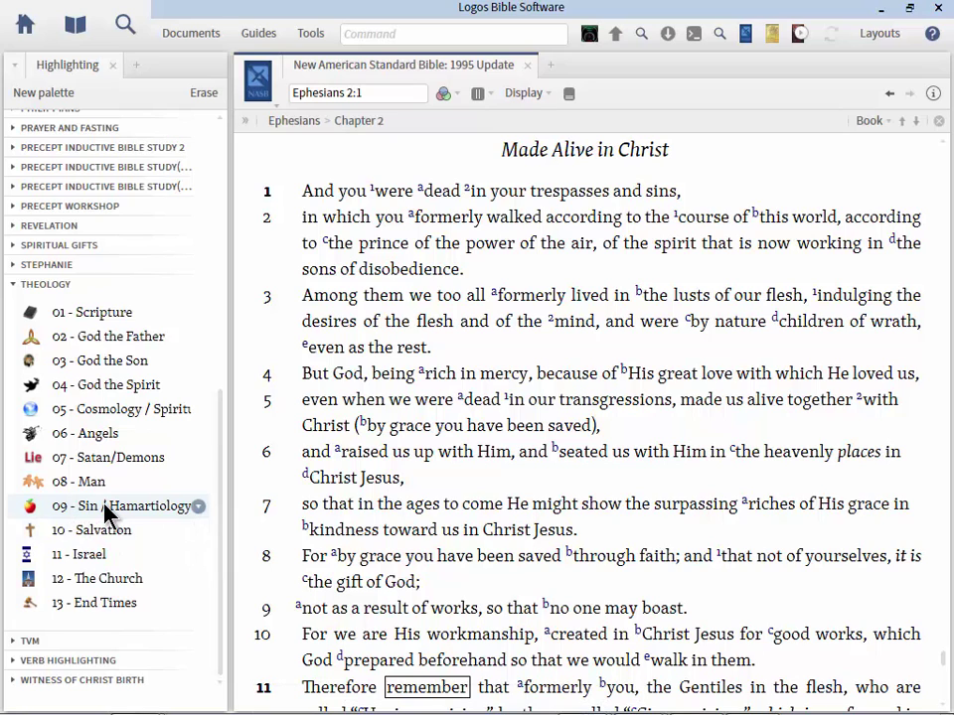
# - Mark Ephesians 2:1 with the 09 - Sin / Hamartiology and 08 - Man symbols from the Theology palette
pyautogui.moveTo(254, 206); pyautogui.dragTo(692, 194)
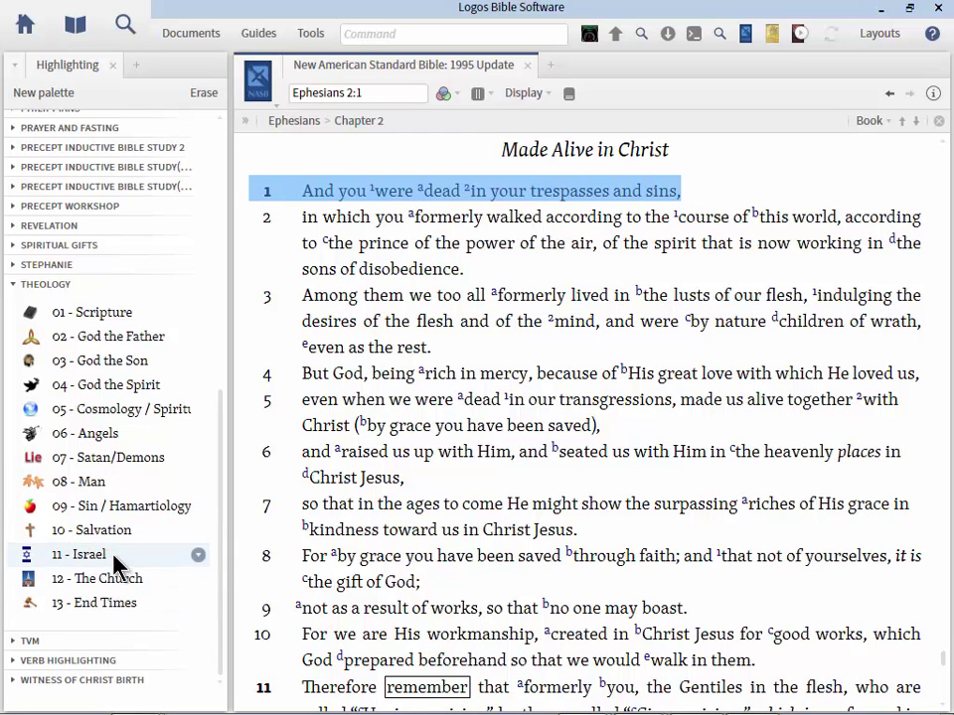
pyautogui.click(112, 508)
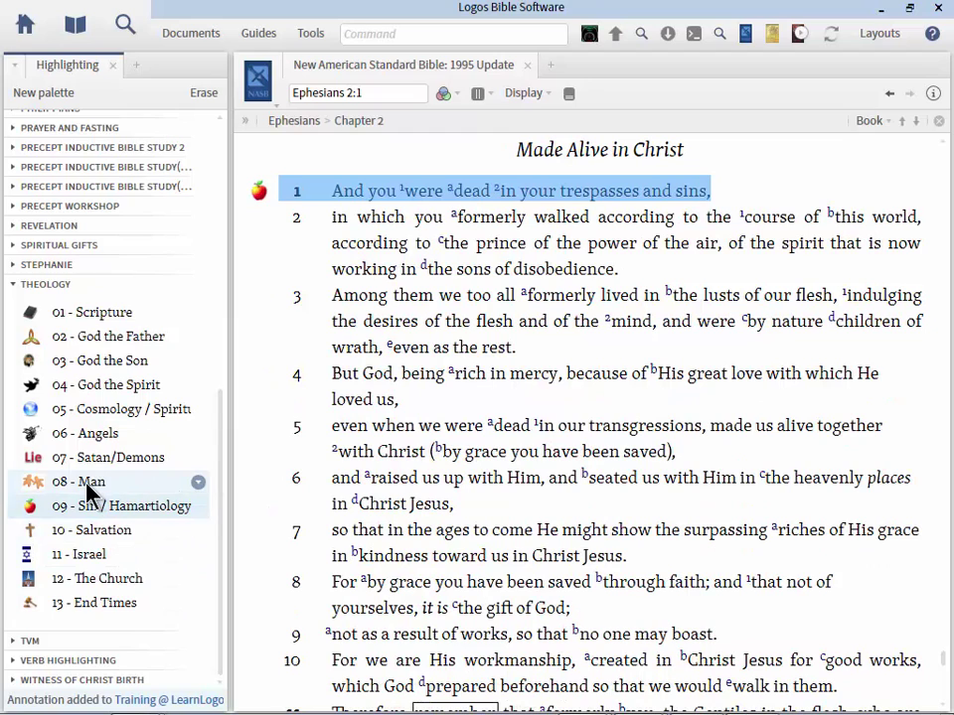
pyautogui.click(87, 491)
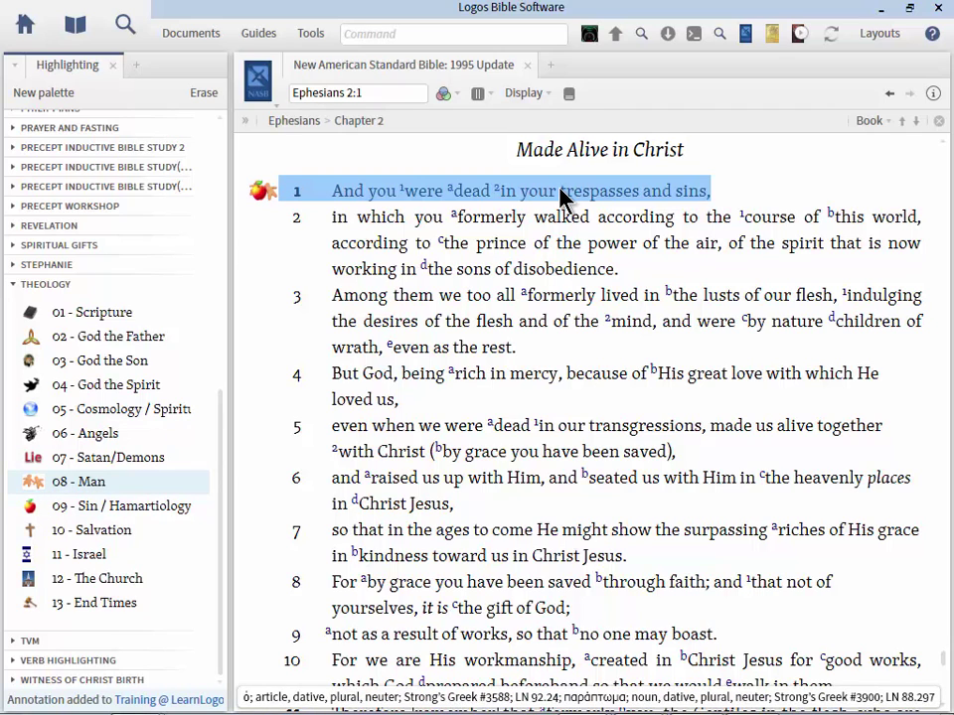
# - Reselect Ephesians 2:1 and leave it marked with only the 09 - Sin / Hamartiology symbol
pyautogui.click(368, 213)
pyautogui.moveTo(725, 204); pyautogui.dragTo(298, 207)
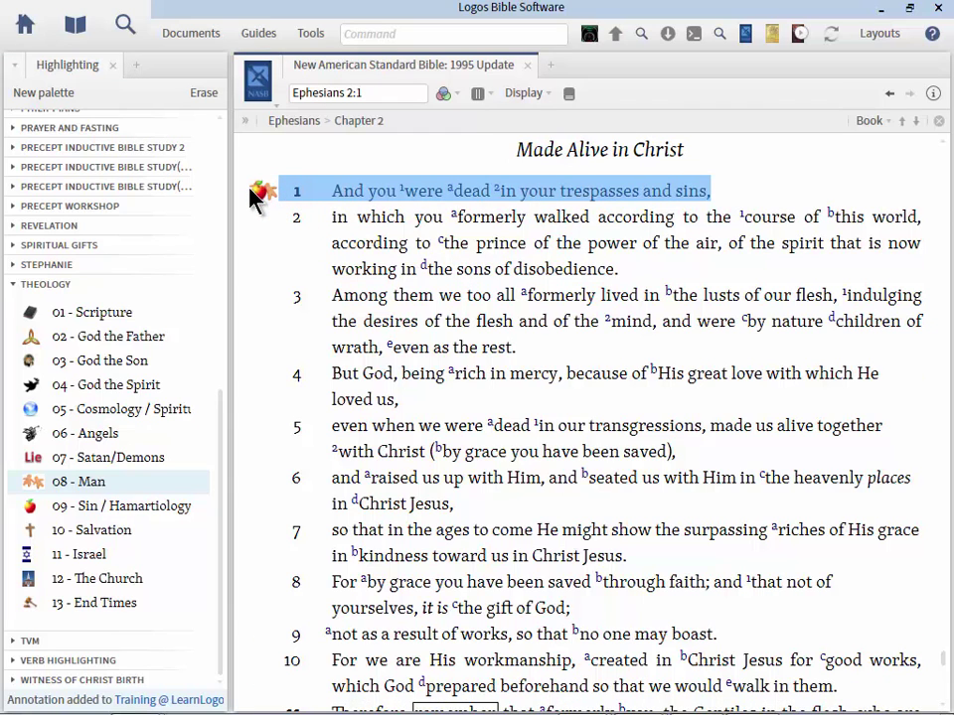
pyautogui.click(87, 509)
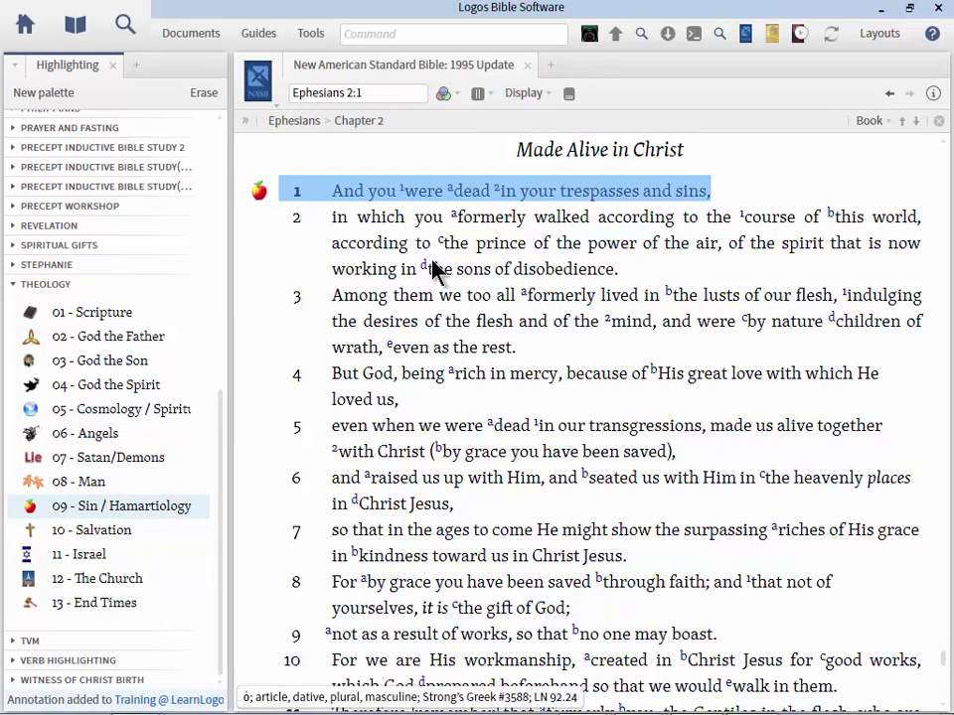
# - Examine the Ephesians 2:1 entry and its neighbouring annotations in the Training @ LearnLogos.com notes file, comparing it with the Bible text
pyautogui.click(579, 269)
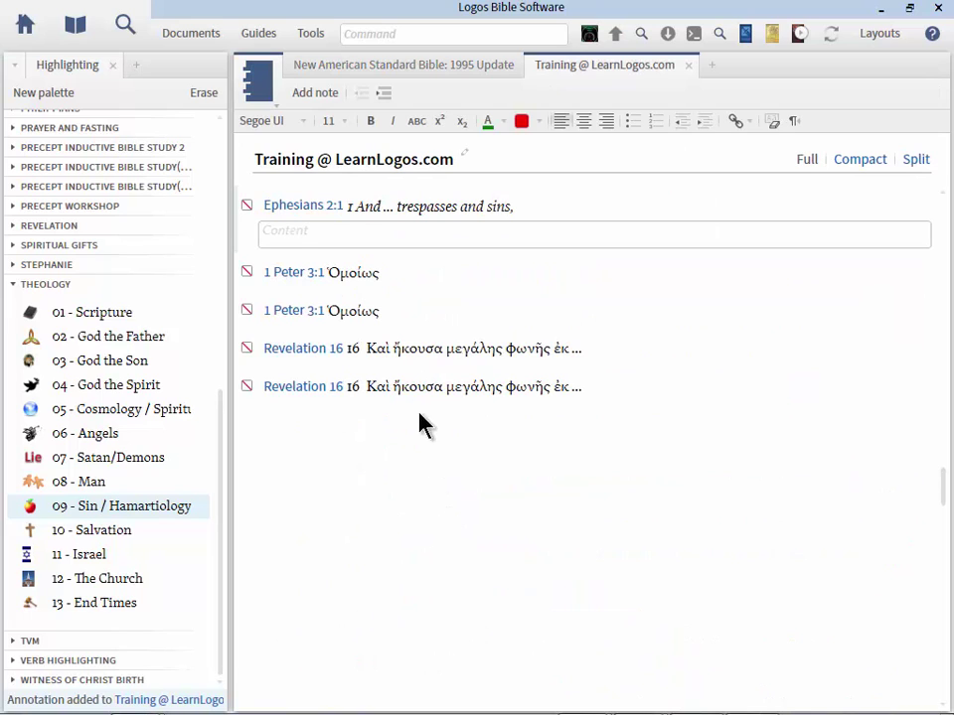
pyautogui.moveTo(287, 211)
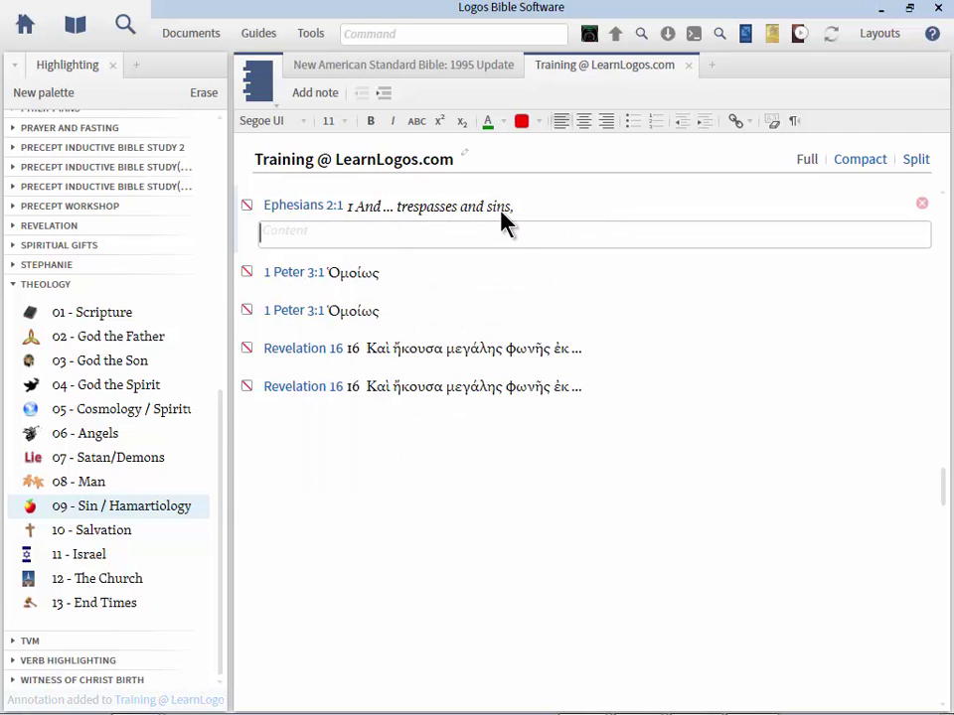
pyautogui.click(326, 234)
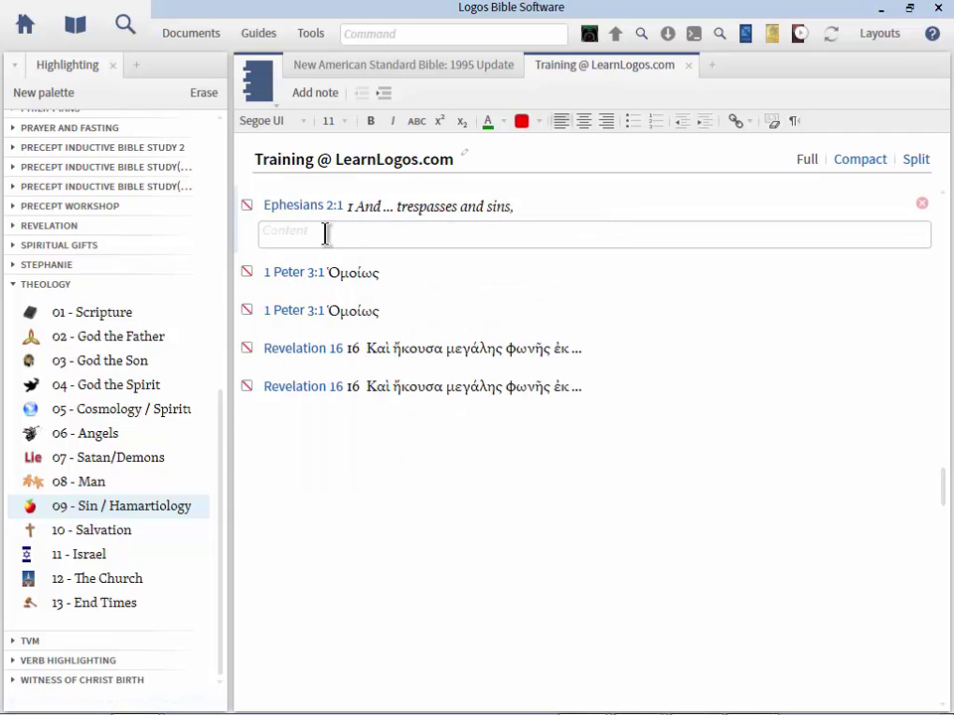
pyautogui.click(390, 70)
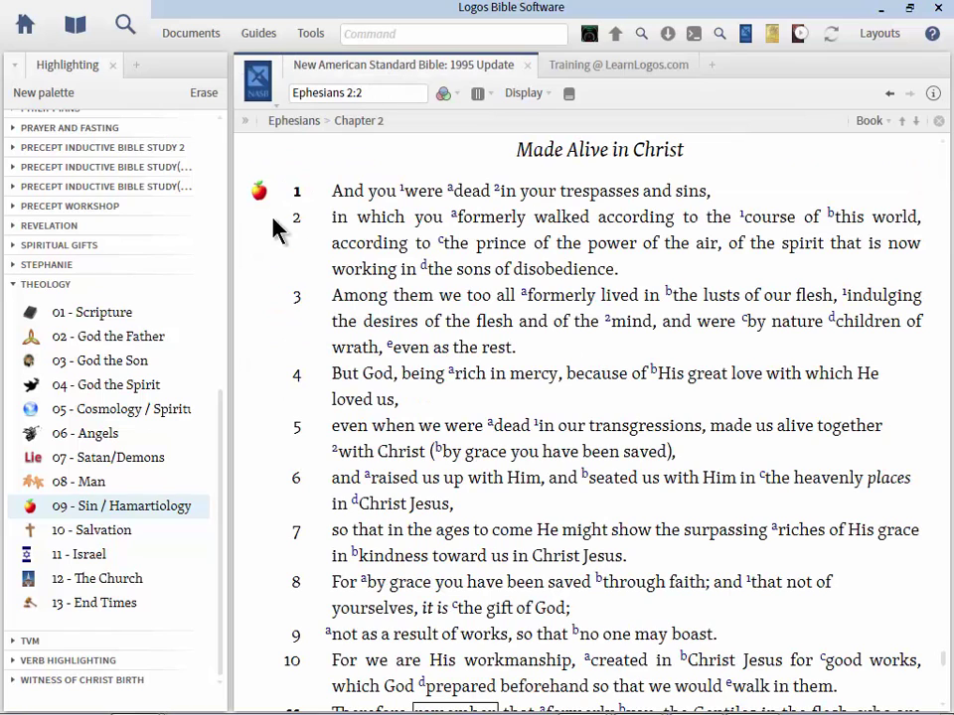
pyautogui.click(606, 71)
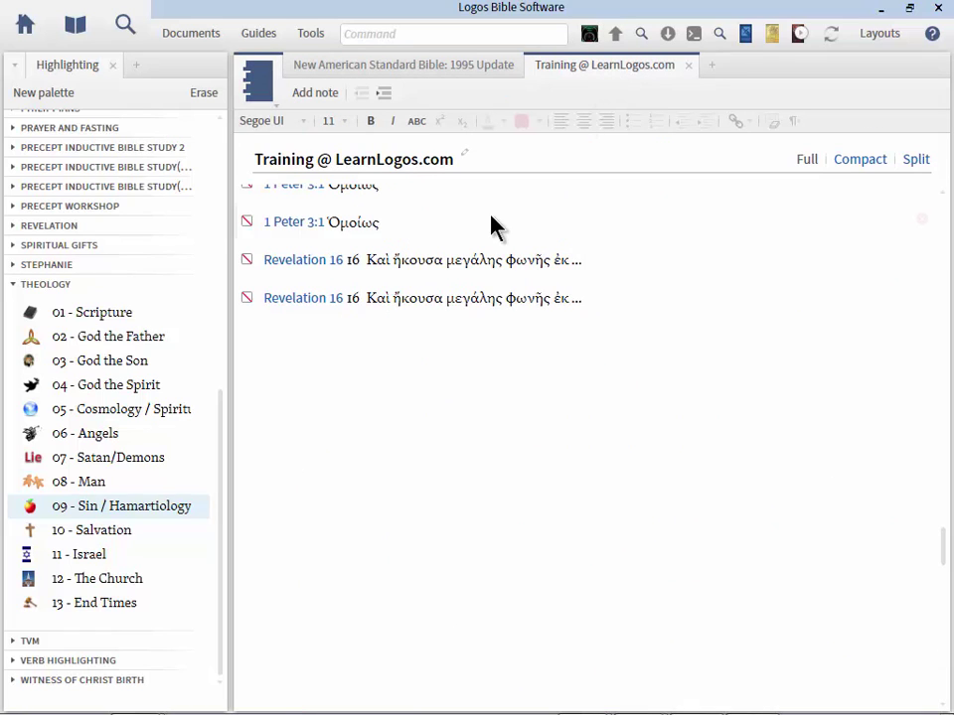
pyautogui.scroll(5, 948, 532)
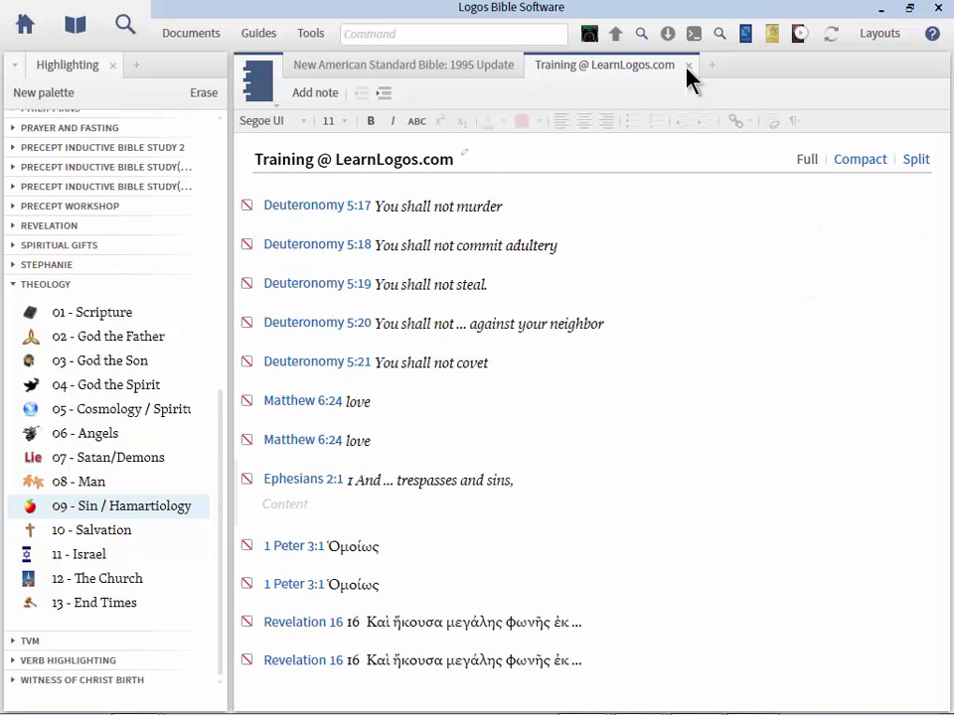
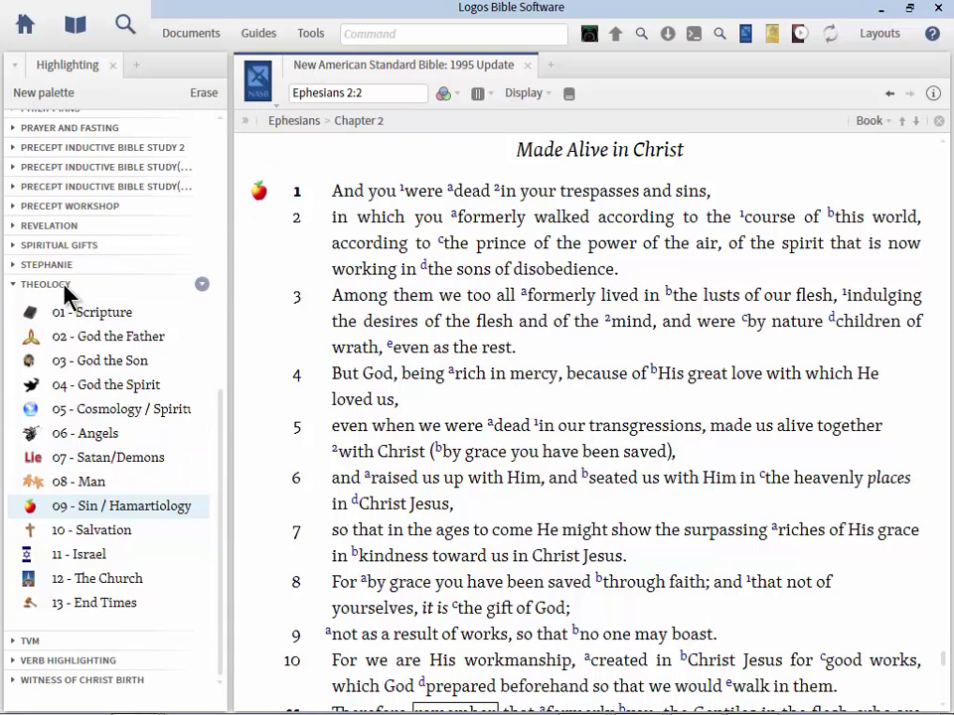
# - Create a new highlighting palette named Theology
pyautogui.click(49, 92)
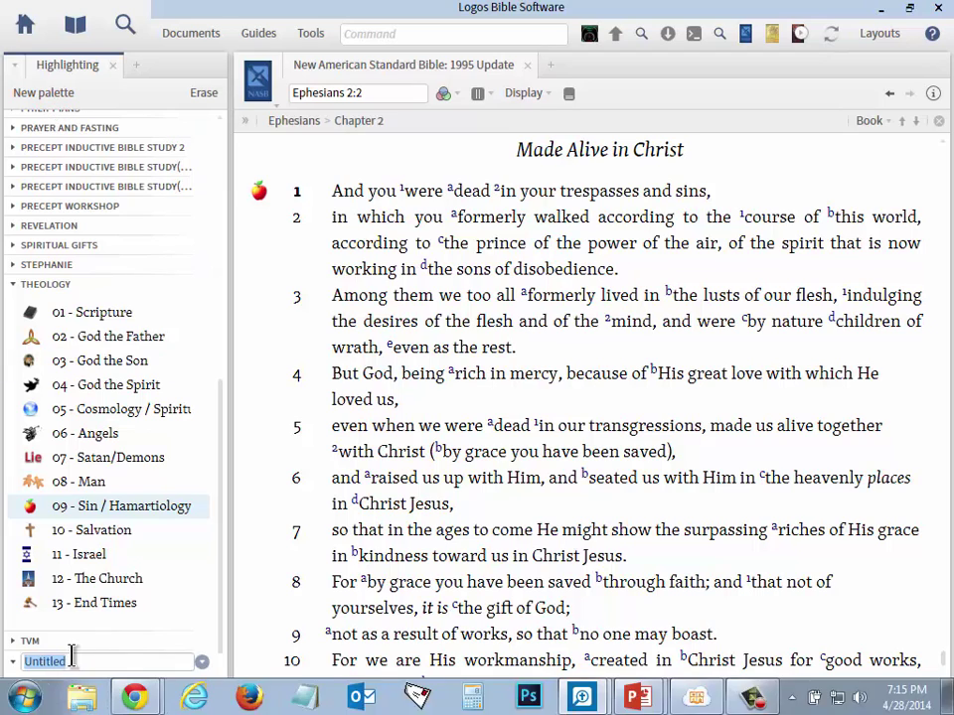
pyautogui.write('Theology')
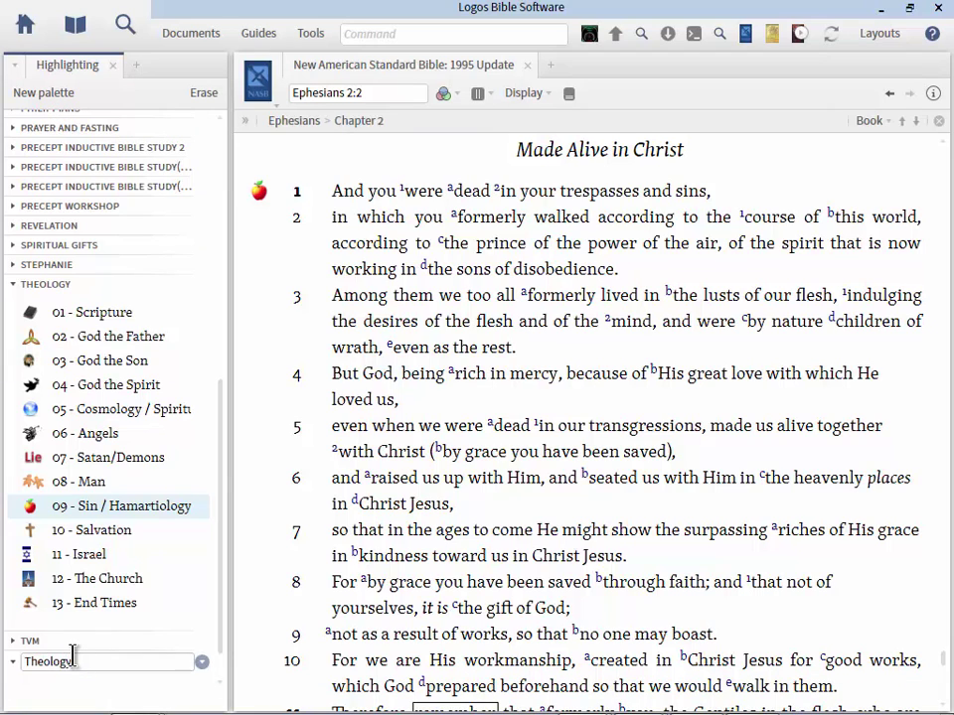
pyautogui.press('Return')
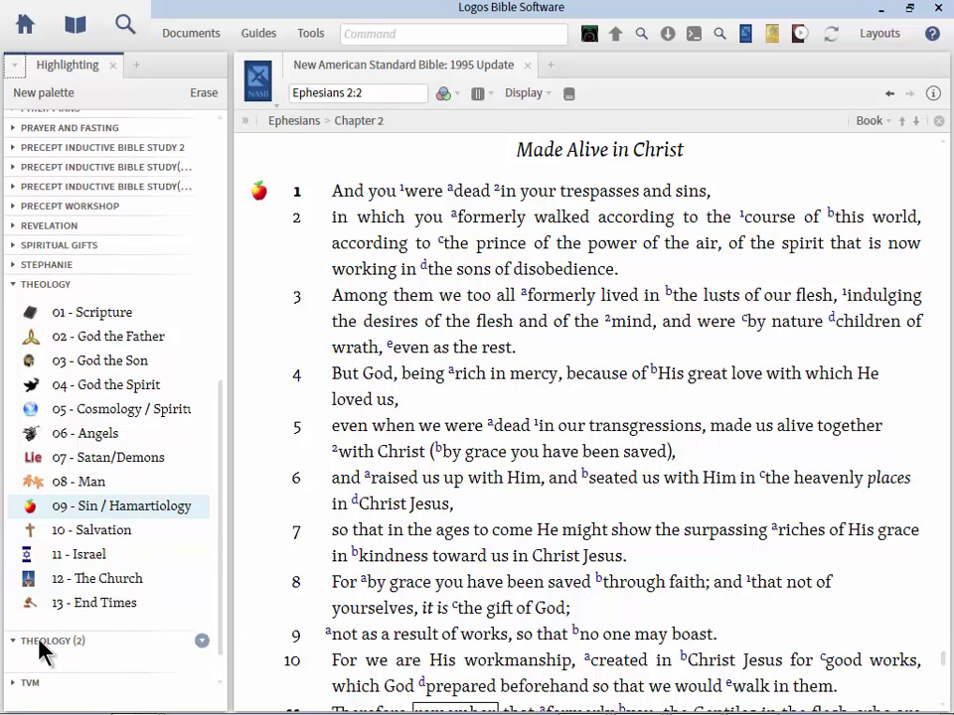
# - Add a new style named 07-Sin to the empty Theology (2) palette
pyautogui.click(202, 640)
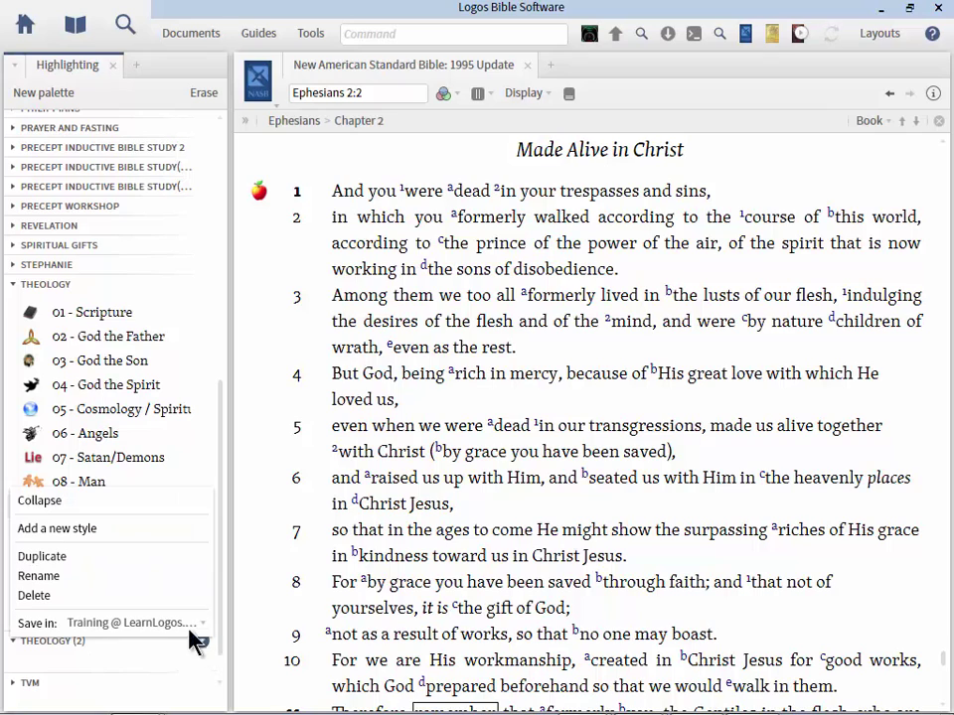
pyautogui.click(84, 537)
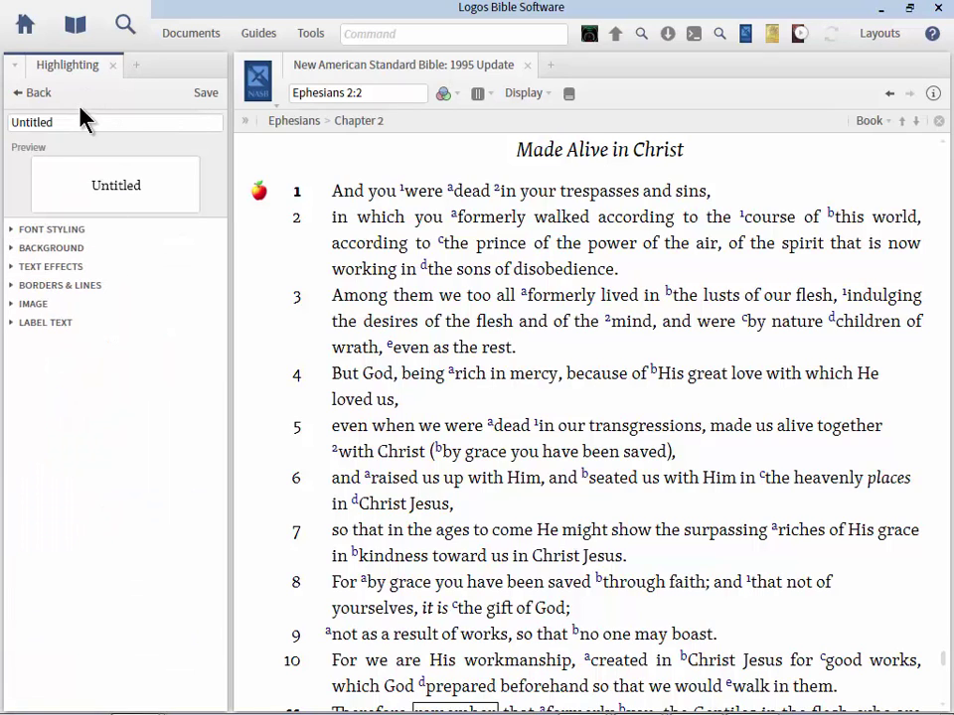
pyautogui.moveTo(76, 121); pyautogui.dragTo(2, 135)
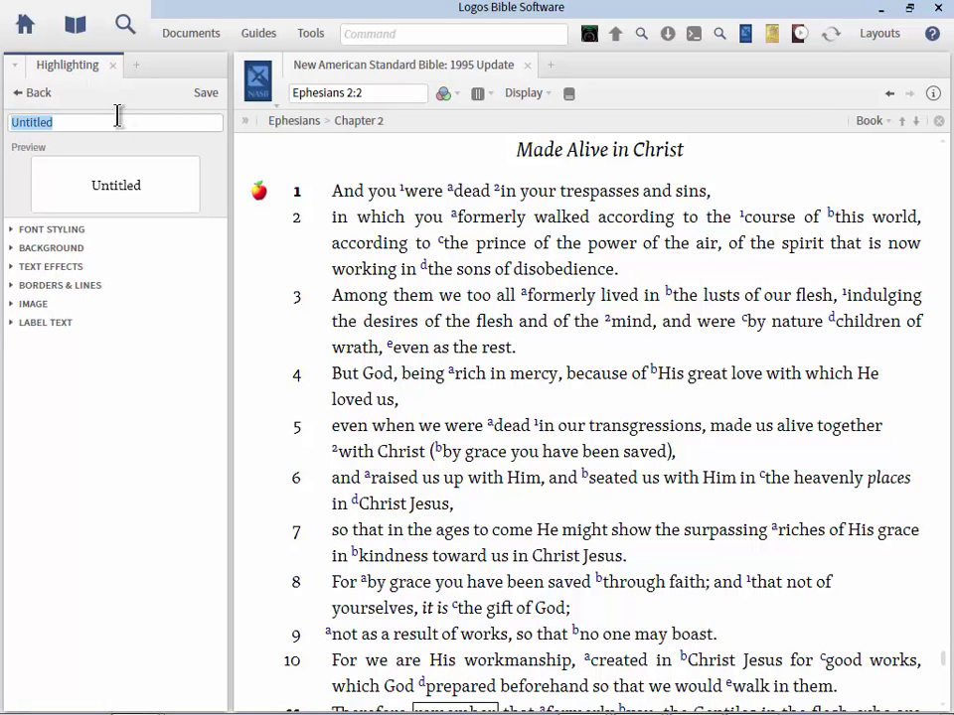
pyautogui.write('07-Sin')
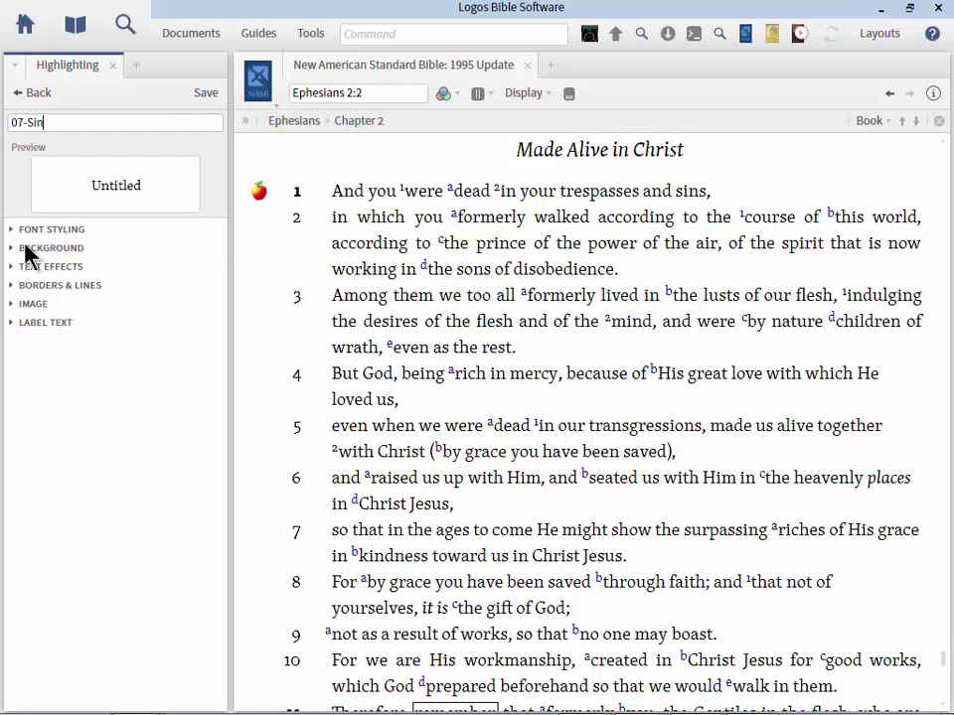
# - Search the 01-LearnLogos library for "theo" and use sin.png from the TheologicalHighlightingSymbols folder as the 07-Sin style's image
pyautogui.click(14, 305)
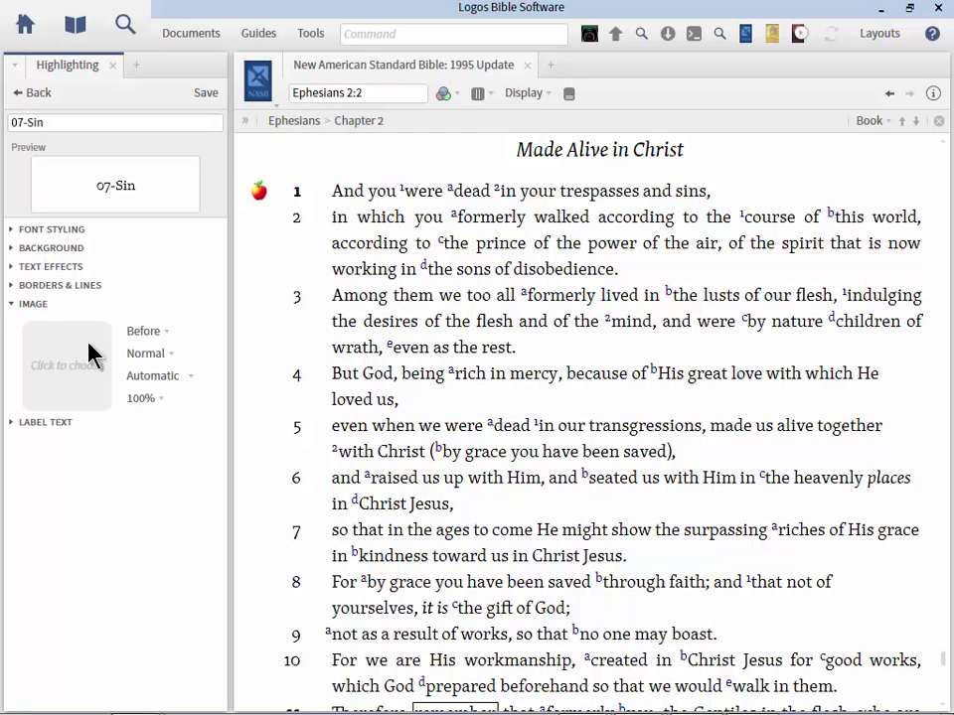
pyautogui.click(61, 367)
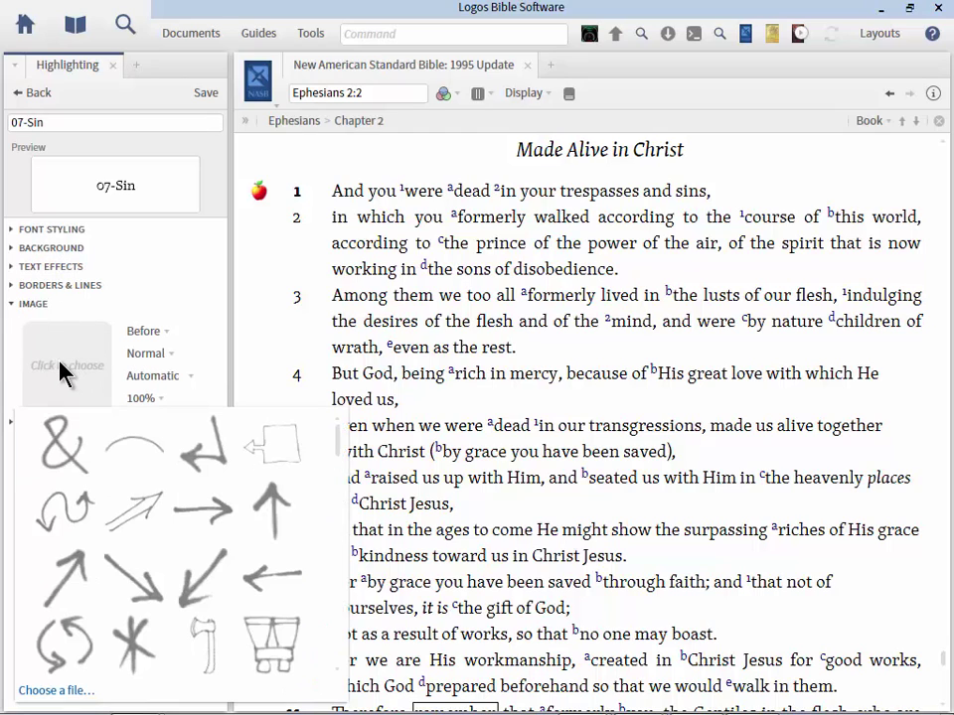
pyautogui.click(55, 692)
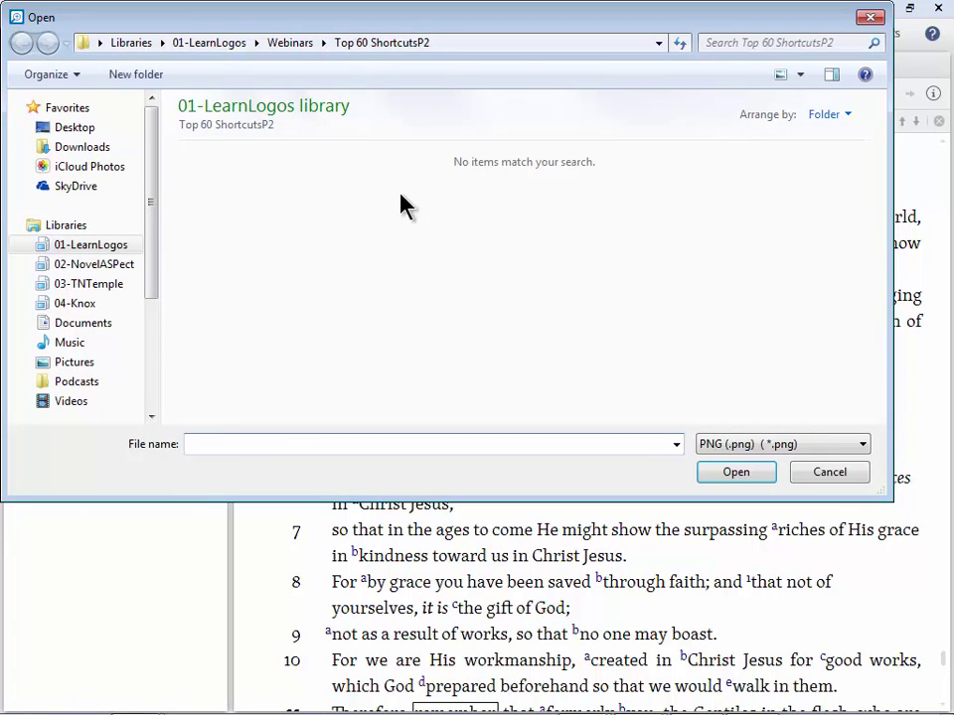
pyautogui.click(100, 251)
pyautogui.hotkey('ctrl', 'e')
pyautogui.write('theo')
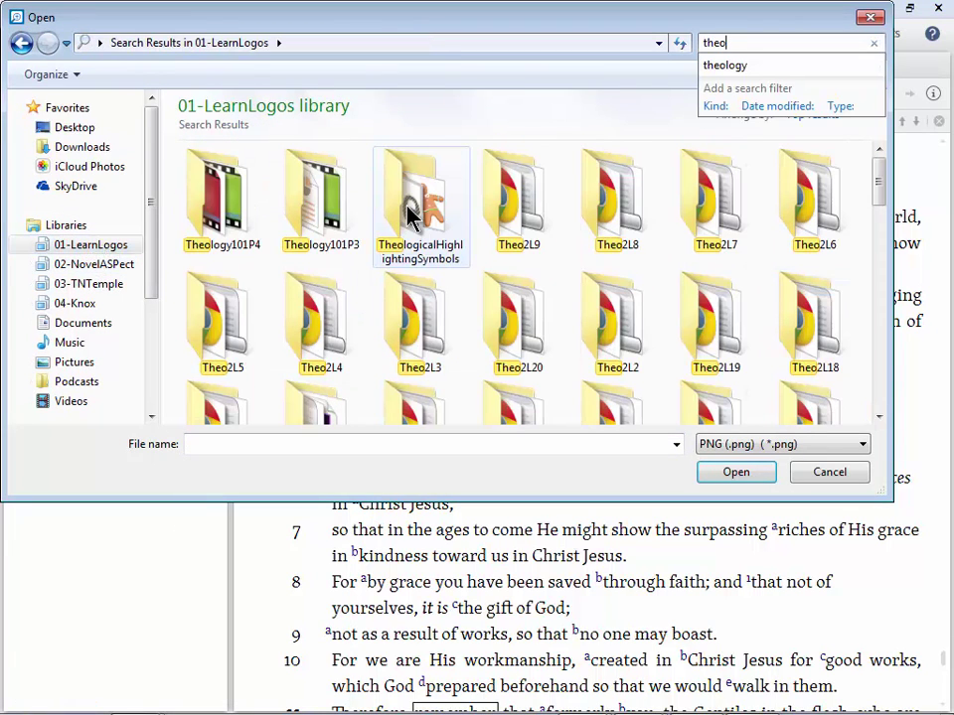
pyautogui.doubleClick(407, 214)
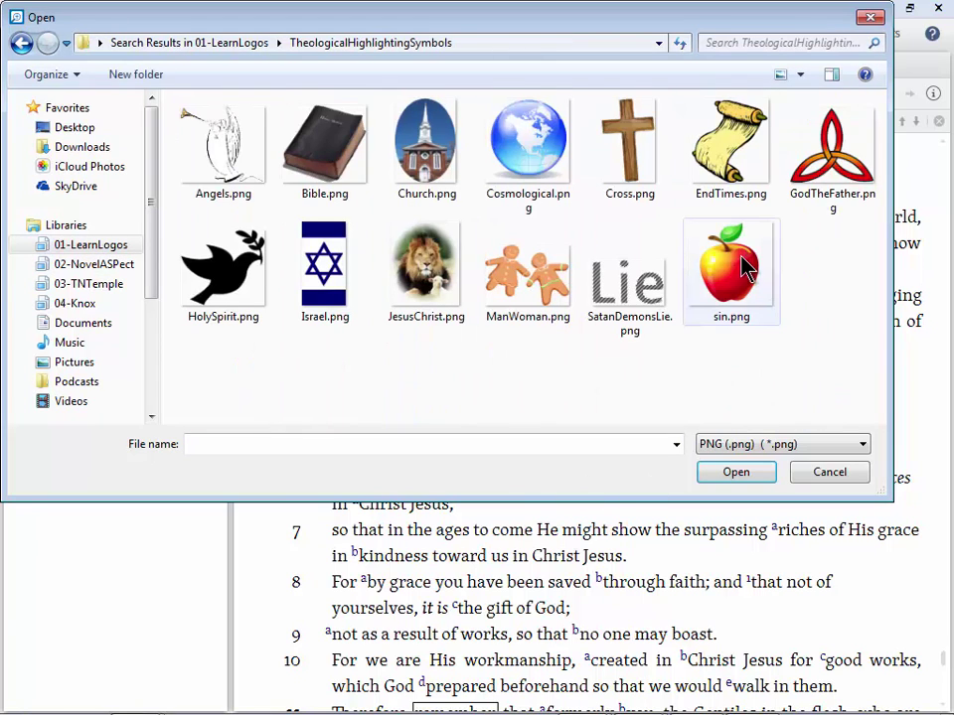
pyautogui.click(731, 274)
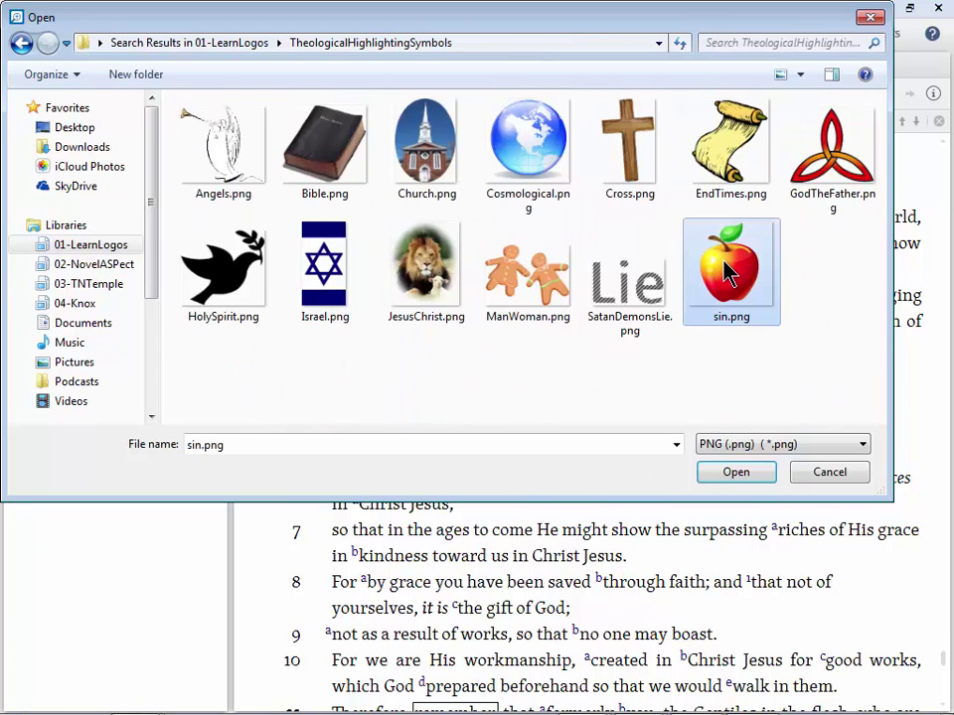
pyautogui.click(736, 474)
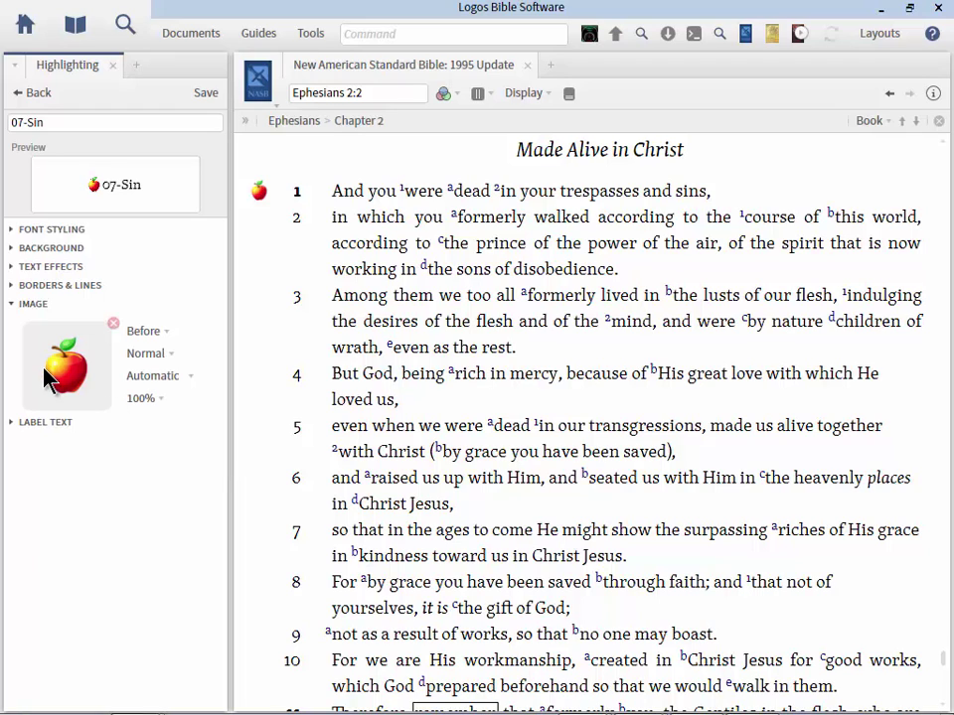
# - Position the apple image in the Left Margin and save the 07-Sin style
pyautogui.click(159, 332)
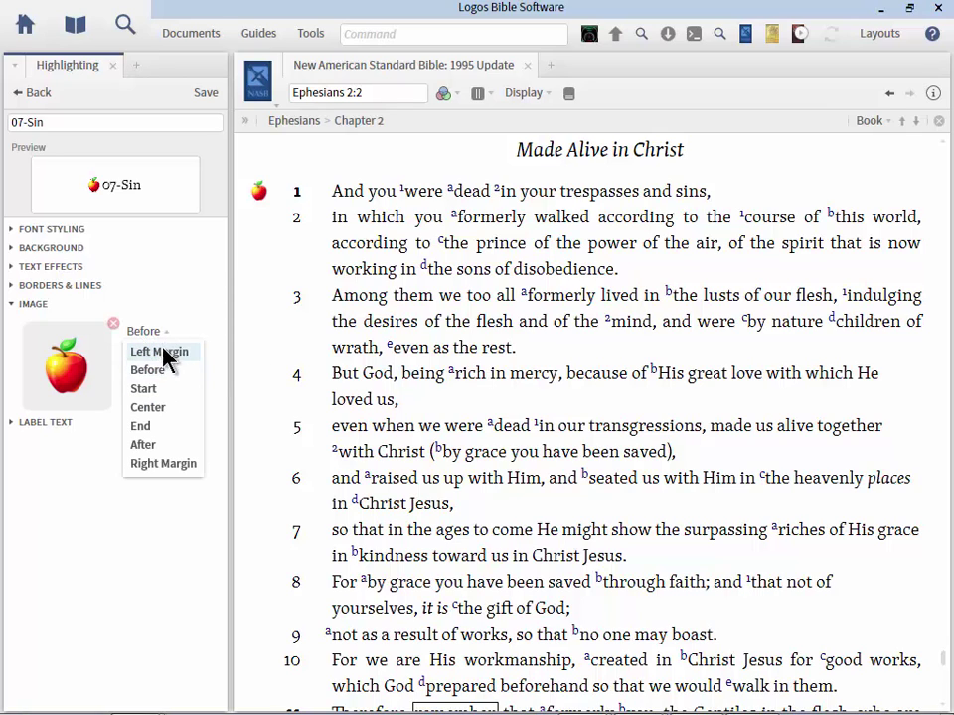
pyautogui.click(159, 352)
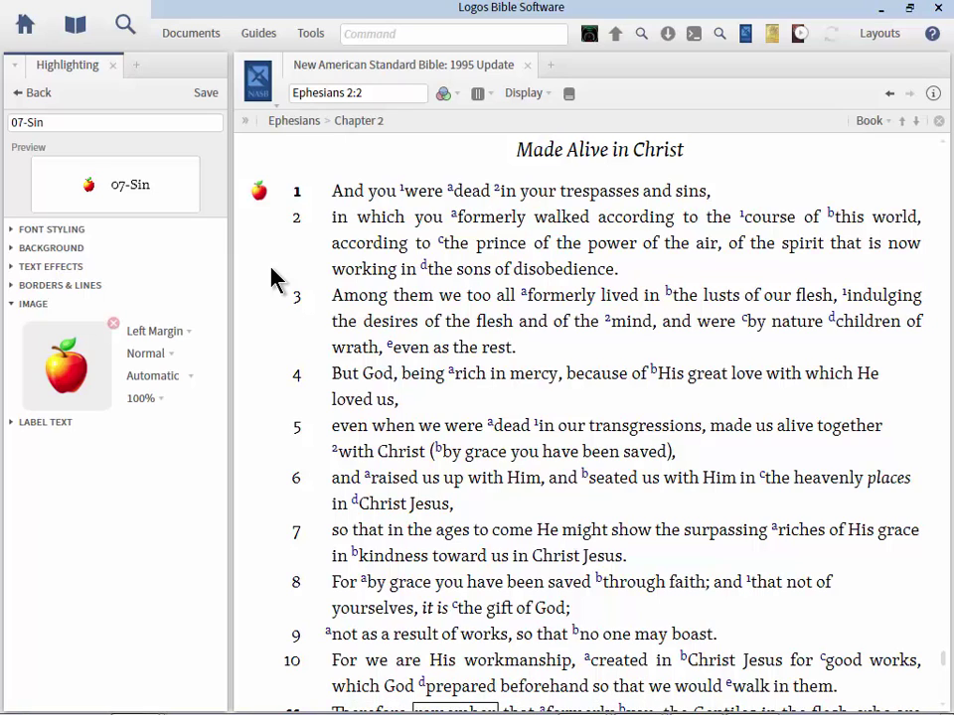
pyautogui.click(206, 95)
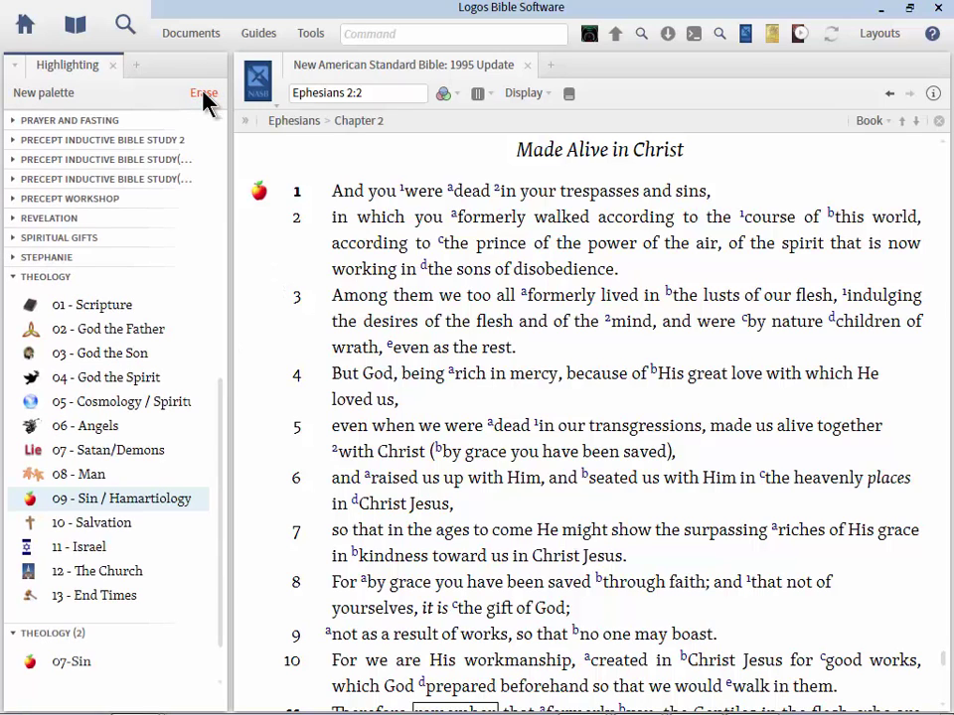
# - Delete the 07-Sin style and the duplicate Theology (2) palette
pyautogui.rightClick(70, 670)
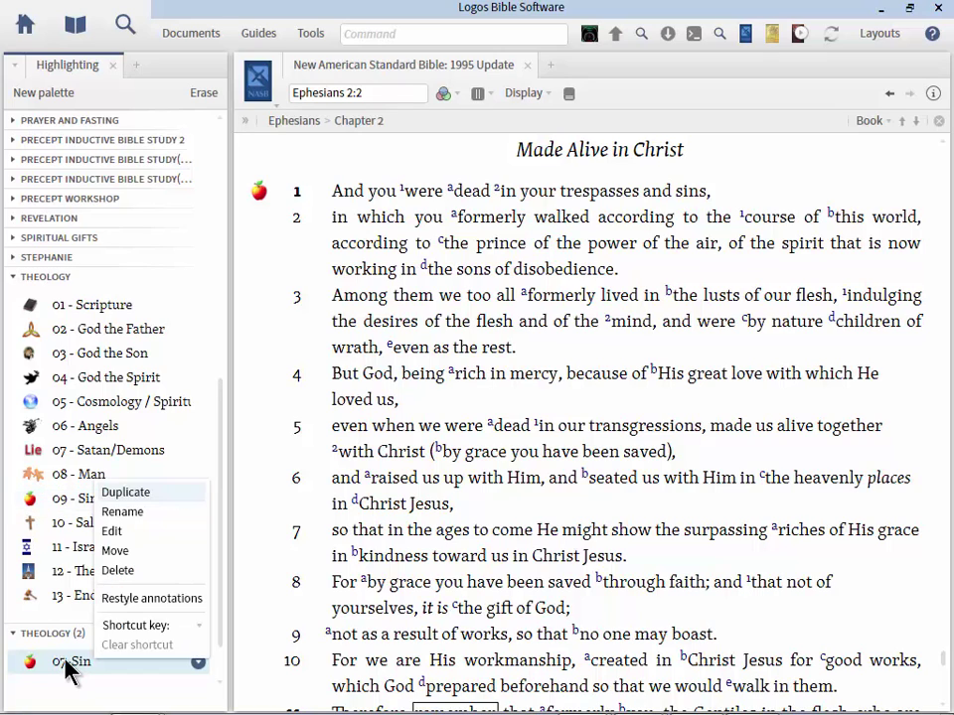
pyautogui.click(124, 572)
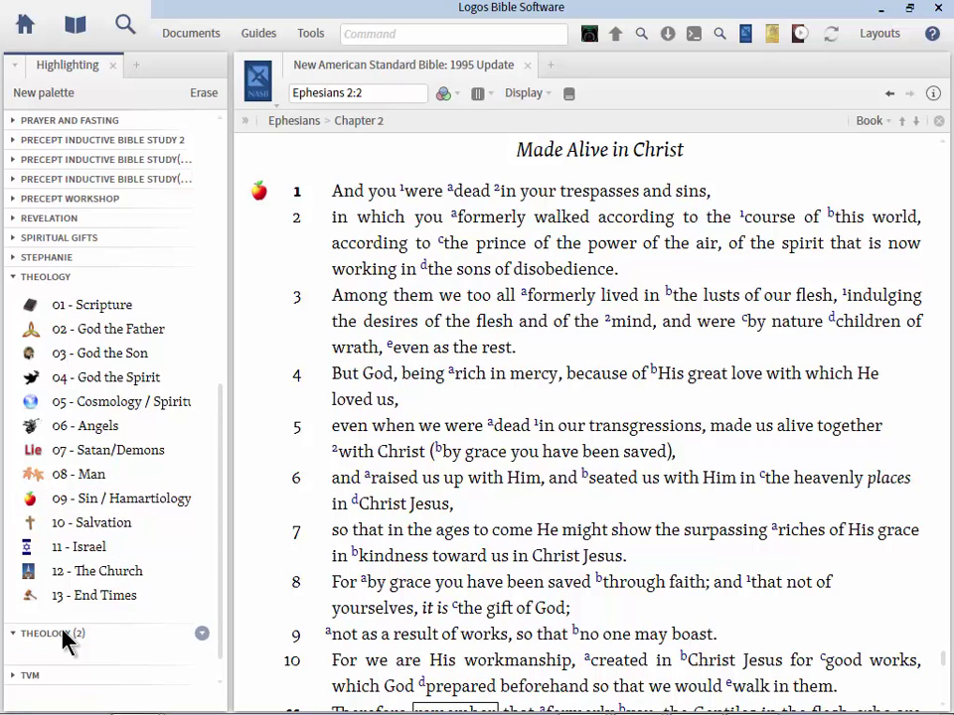
pyautogui.rightClick(62, 631)
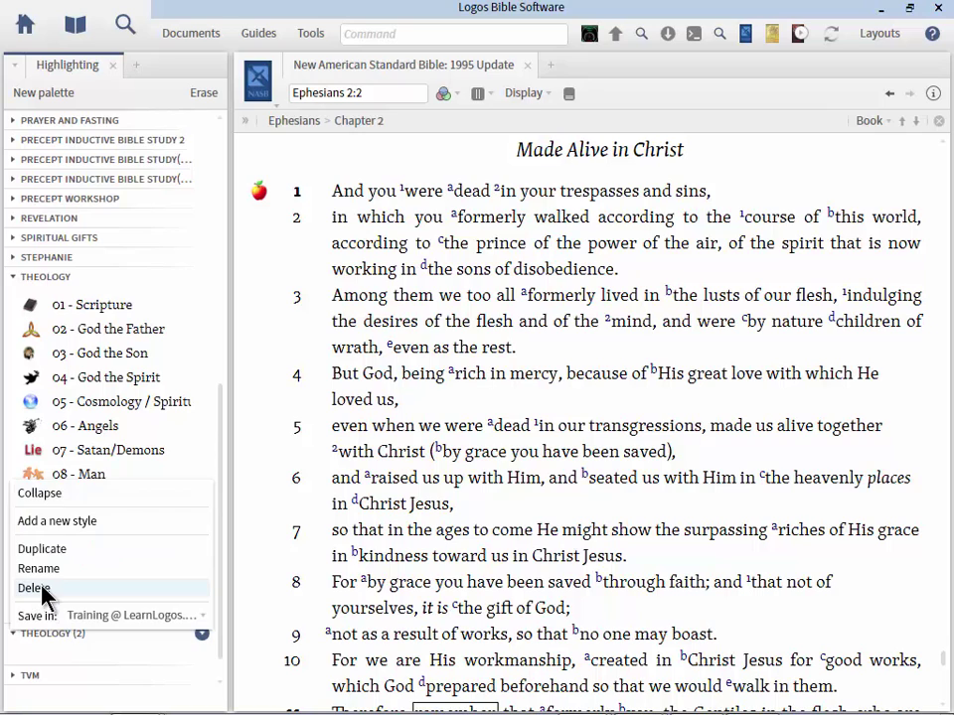
pyautogui.click(41, 589)
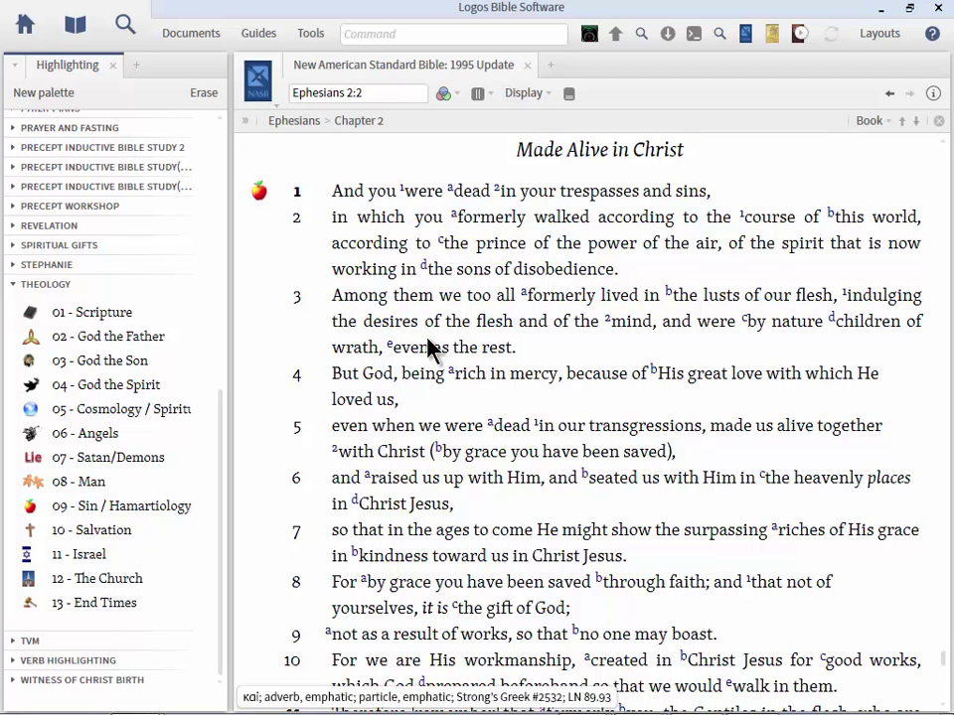
# - Collapse the Theology palette, move the Top 60 Shortcuts window out of the way, and close the Highlighting tool
pyautogui.click(48, 285)
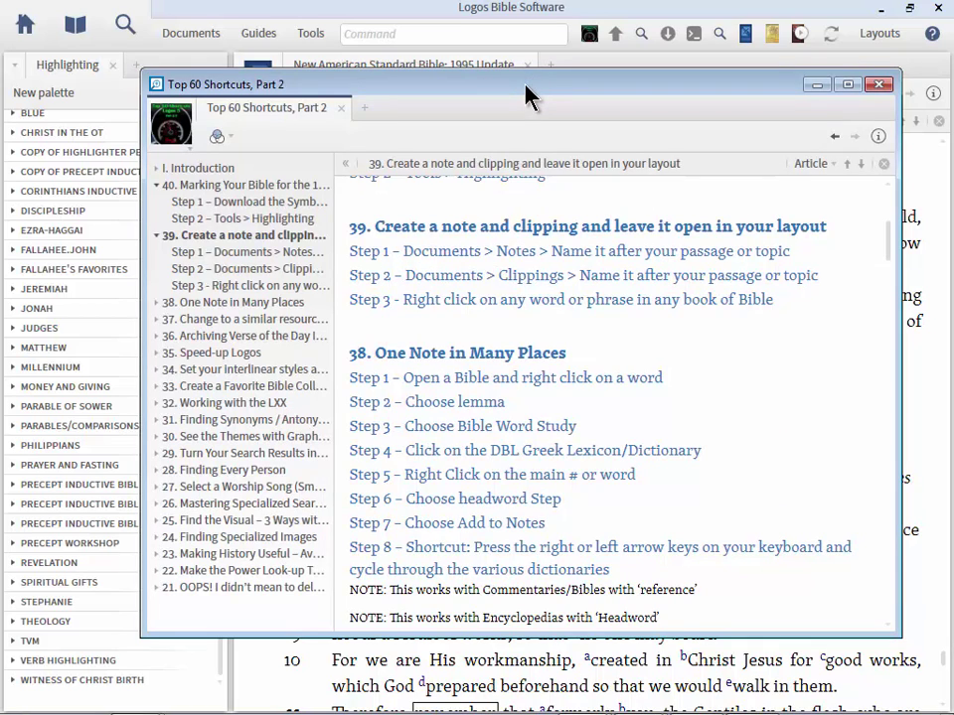
pyautogui.moveTo(530, 96); pyautogui.dragTo(953, 97)
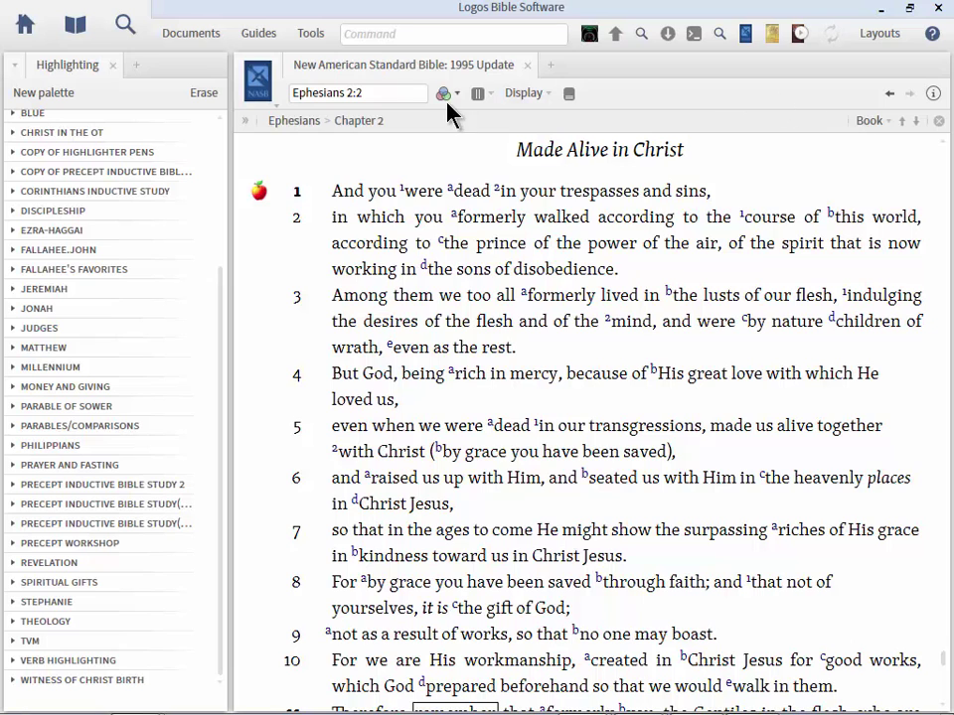
pyautogui.click(113, 65)
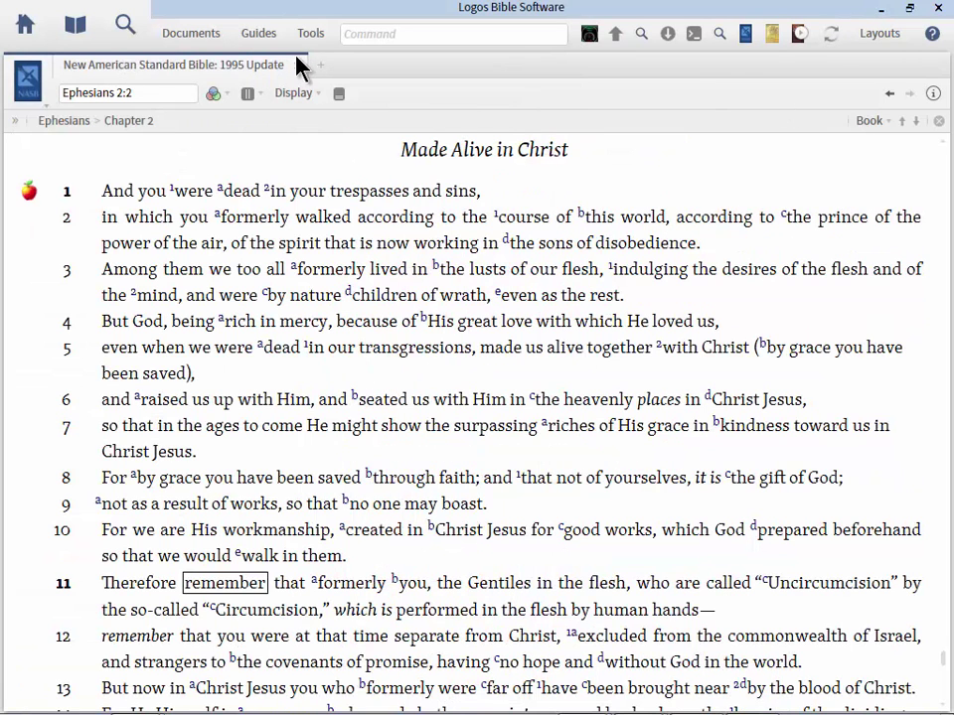
# - Create a new notes document and title it Webinar notes
pyautogui.click(185, 35)
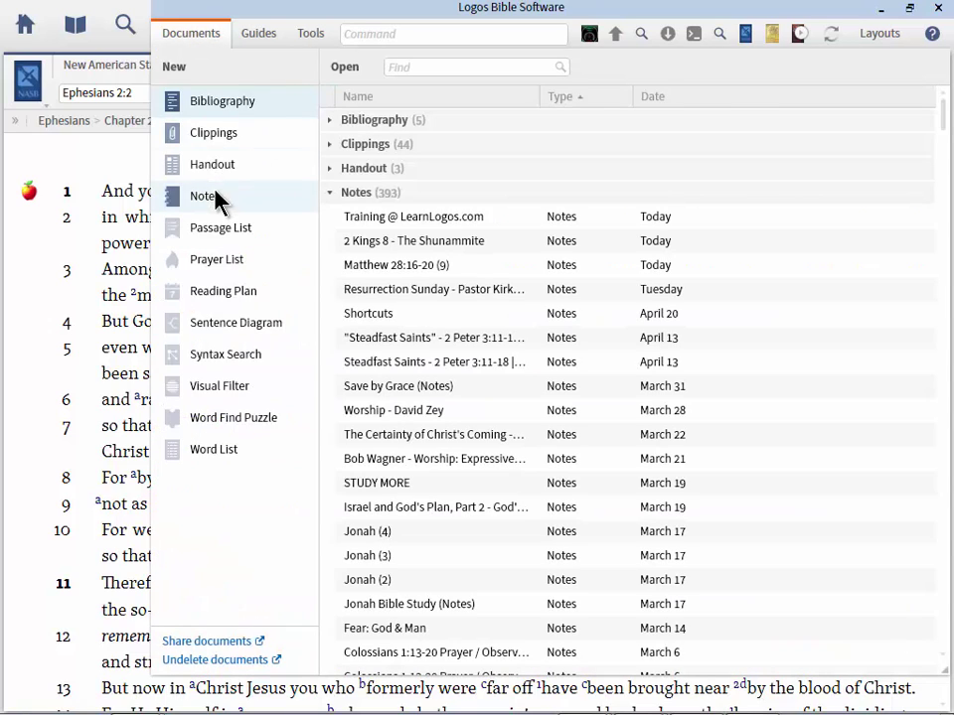
pyautogui.click(217, 199)
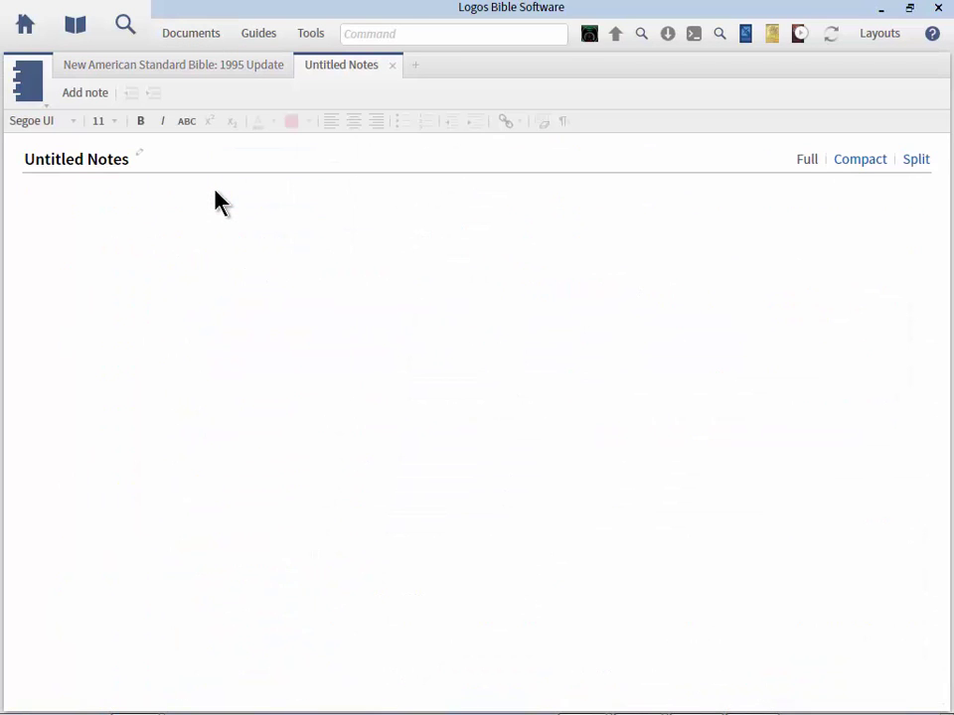
pyautogui.click(139, 156)
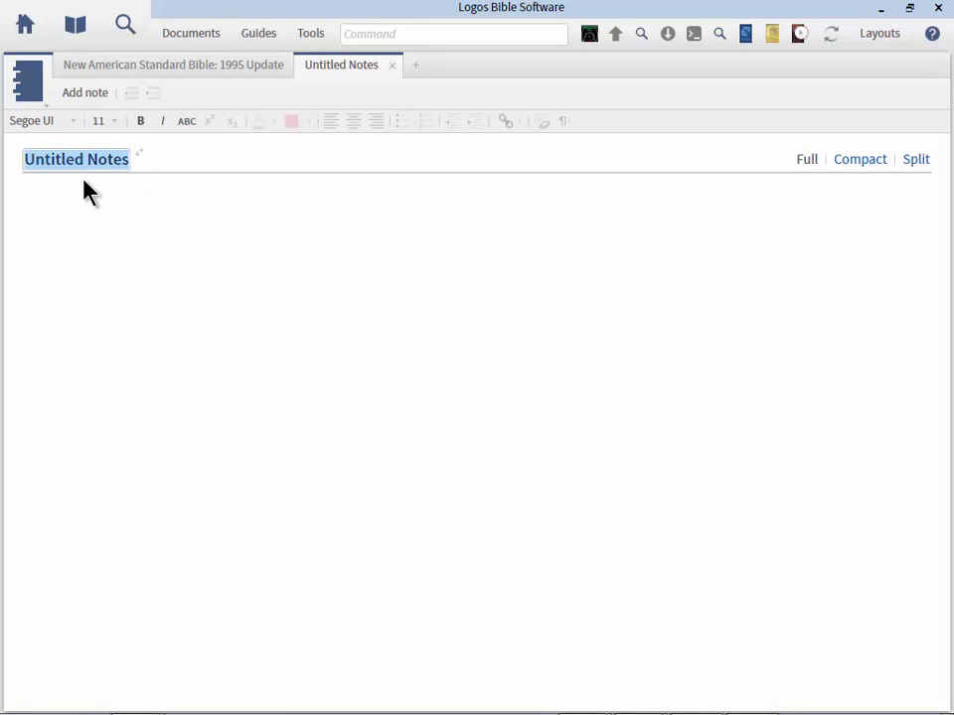
pyautogui.write('webinar')
pyautogui.hotkey('ctrl', 'a')
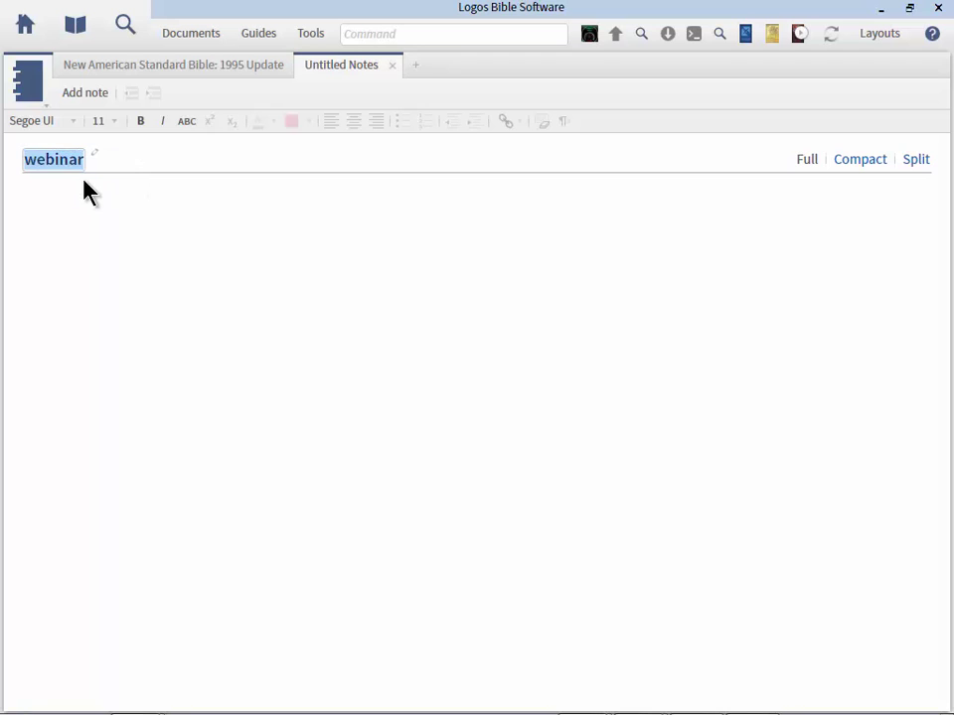
pyautogui.write('webinar notes')
pyautogui.press('Home')
pyautogui.press('Delete')
pyautogui.write('W')
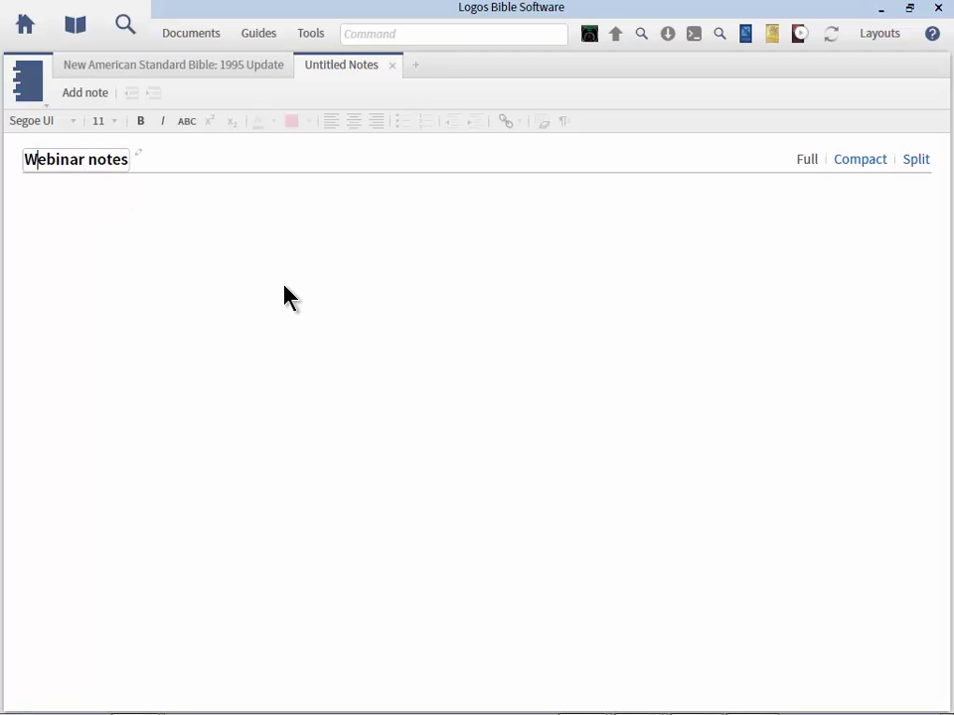
pyautogui.press('Return')
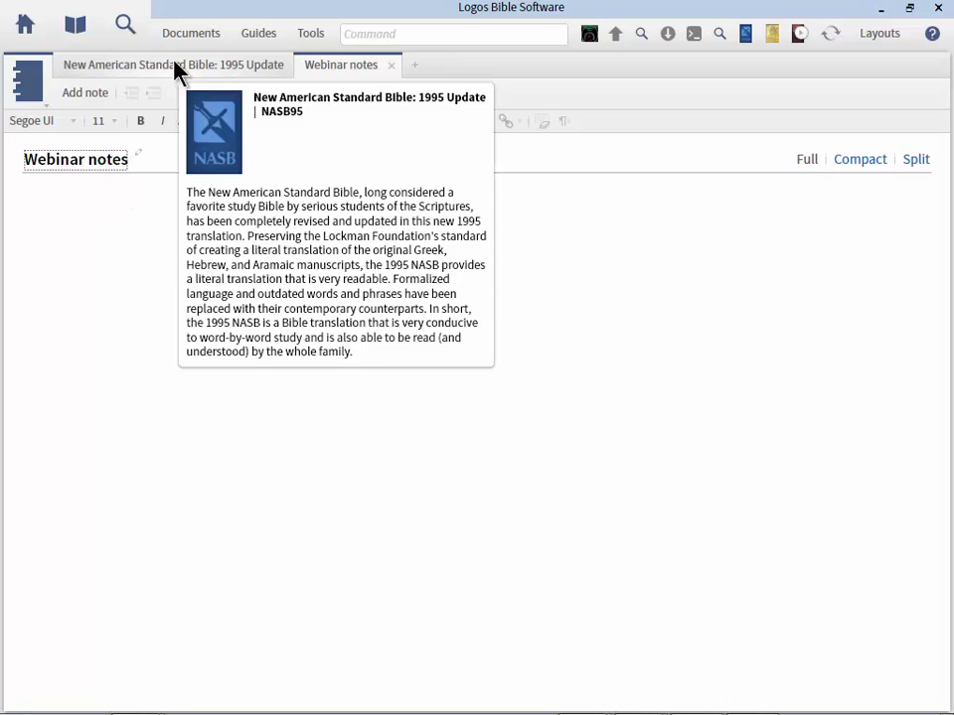
# - Create a new clippings document and title it Webinar Clippings
pyautogui.click(192, 38)
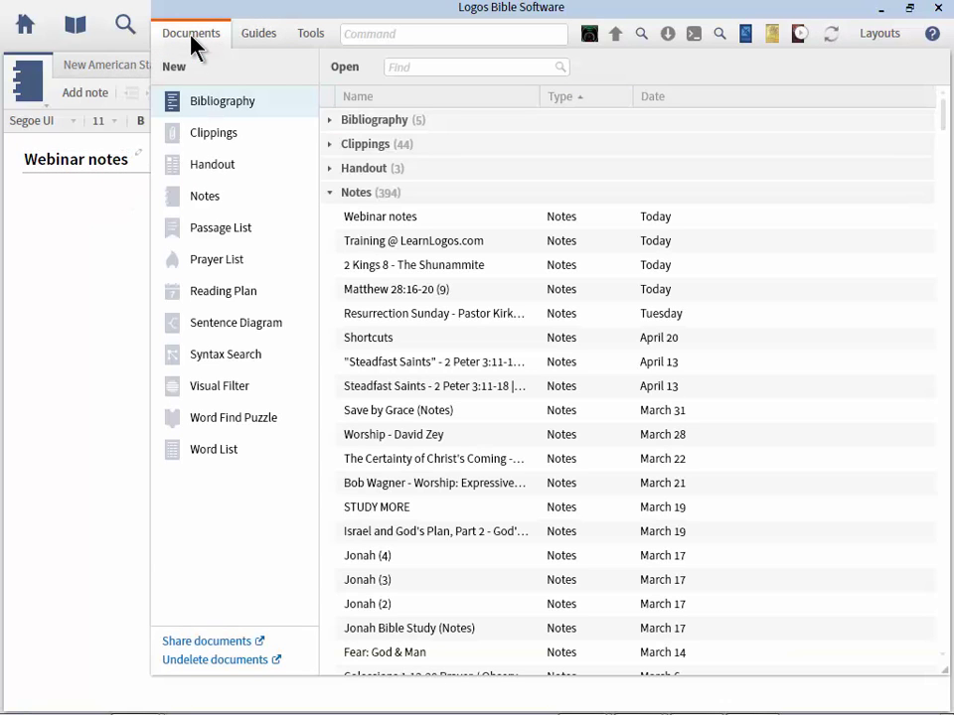
pyautogui.click(213, 132)
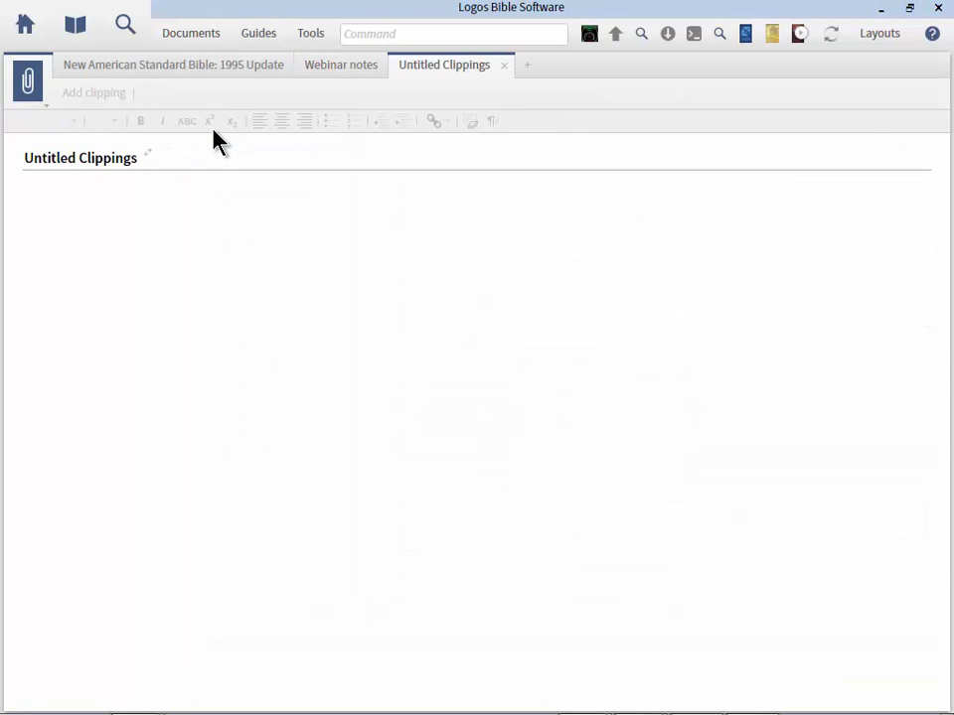
pyautogui.click(148, 156)
pyautogui.write('W')
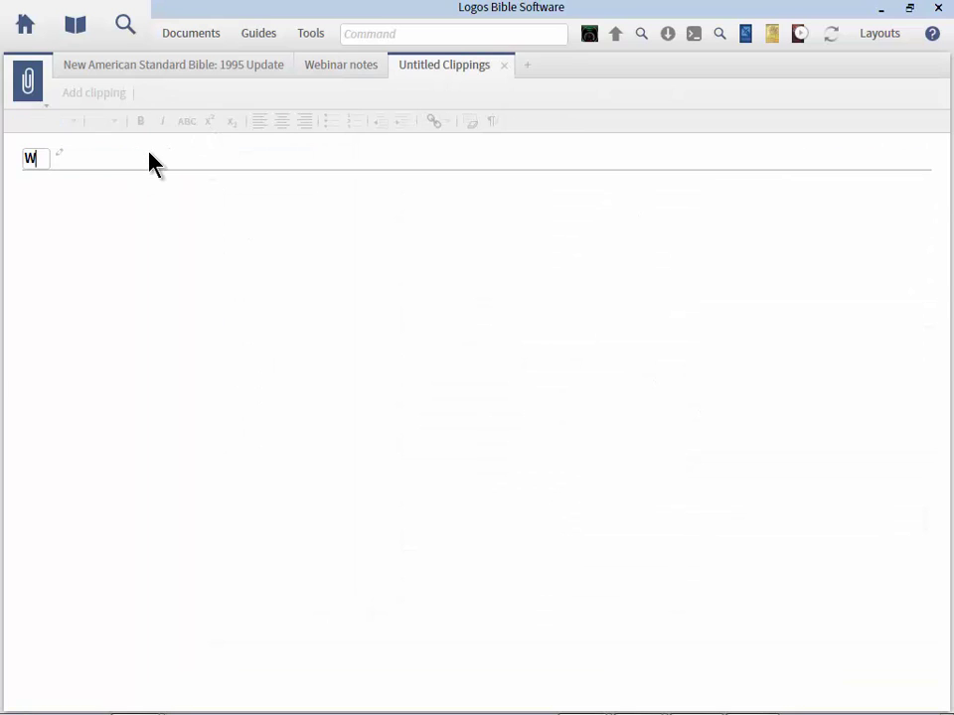
pyautogui.write('ebinar Clippins')
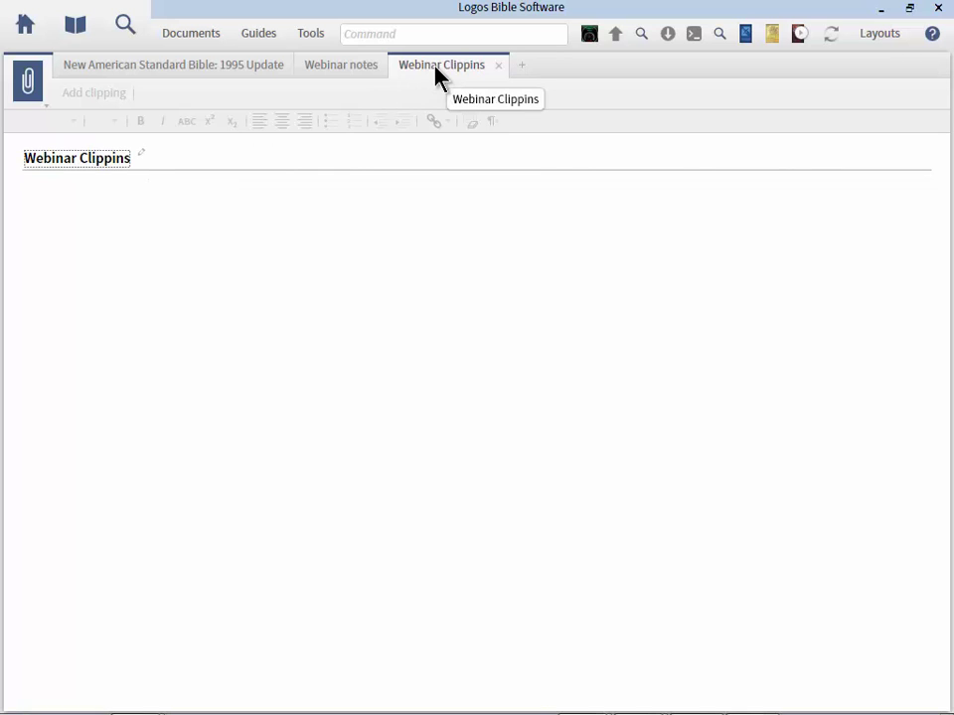
pyautogui.click(106, 160)
pyautogui.click(123, 163)
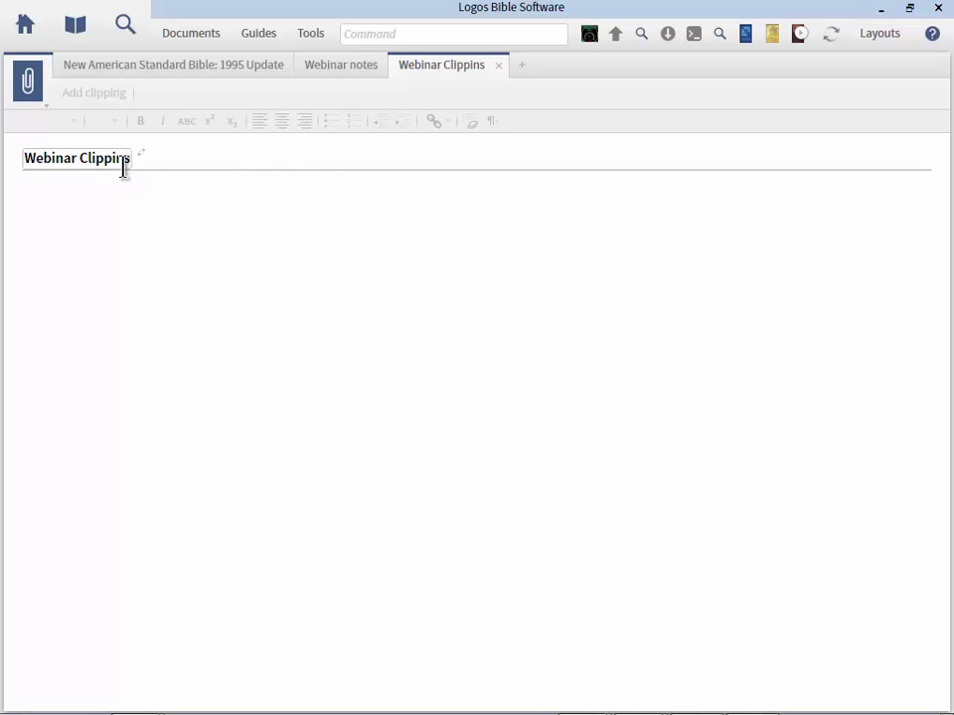
pyautogui.write('g')
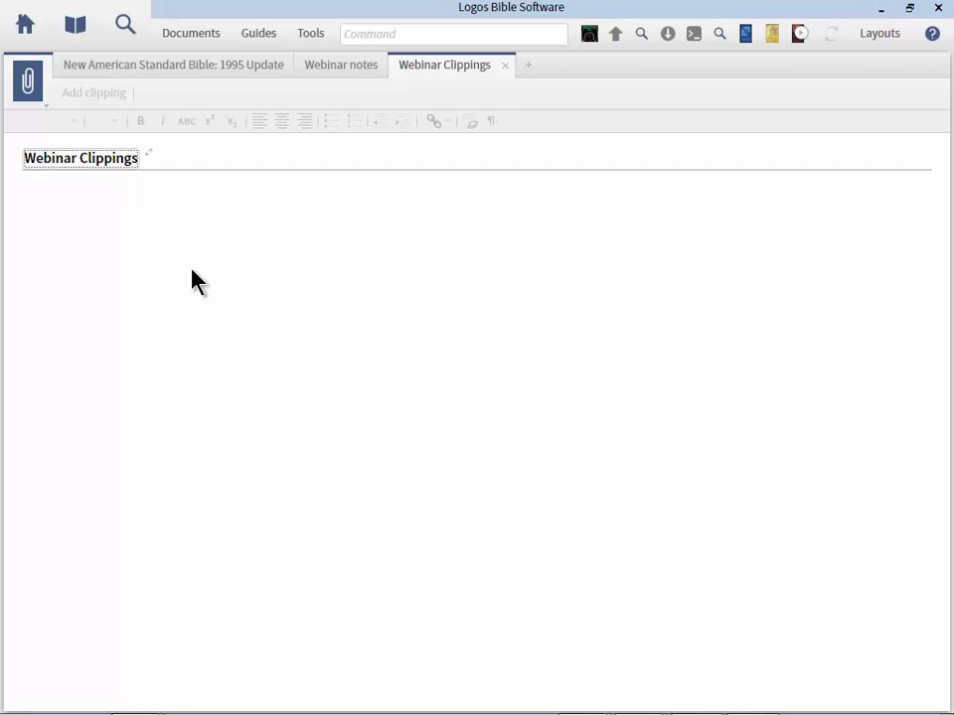
# - Arrange the layout with Webinar Clippings below Webinar notes and the New American Standard Bible beside them
pyautogui.moveTo(445, 70); pyautogui.dragTo(151, 665)
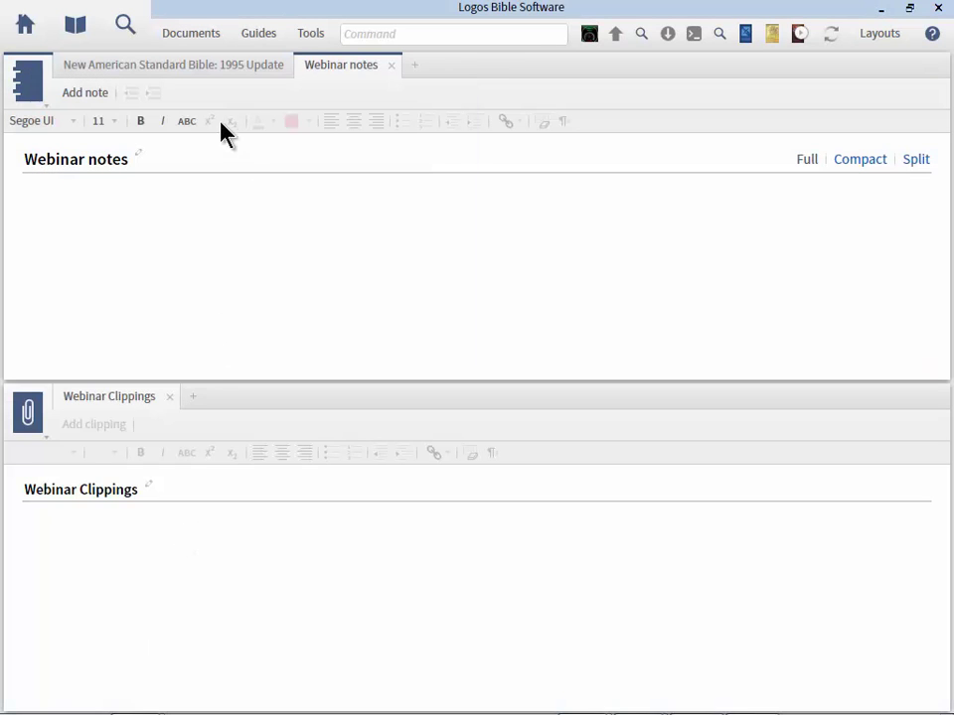
pyautogui.moveTo(189, 68); pyautogui.dragTo(940, 348)
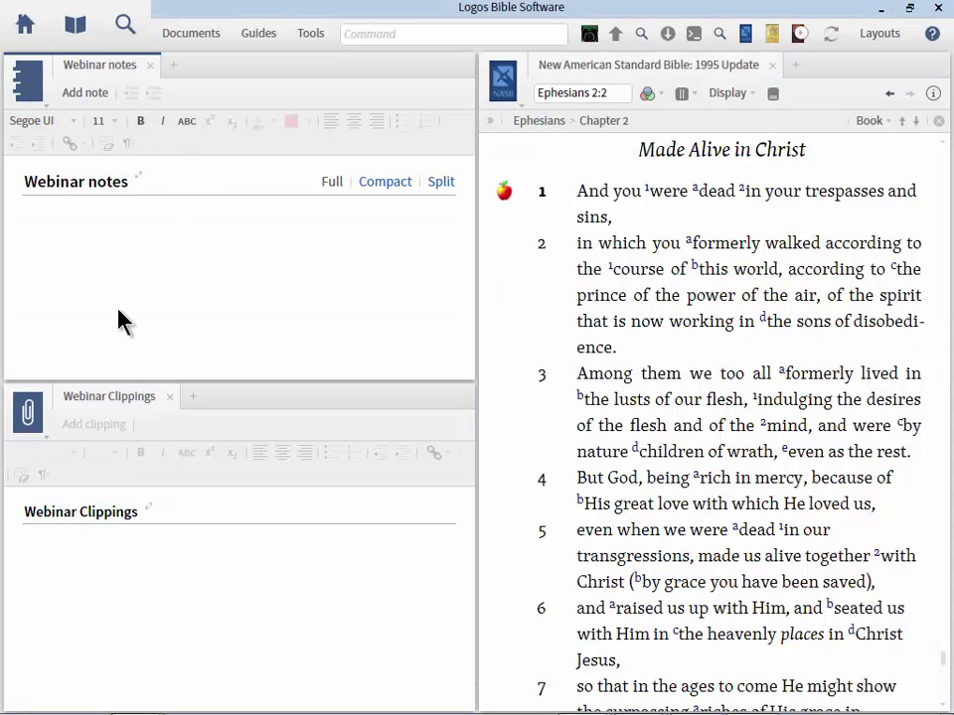
# - Open the annotation options for the word "grace" in Ephesians 2:5
pyautogui.moveTo(719, 197)
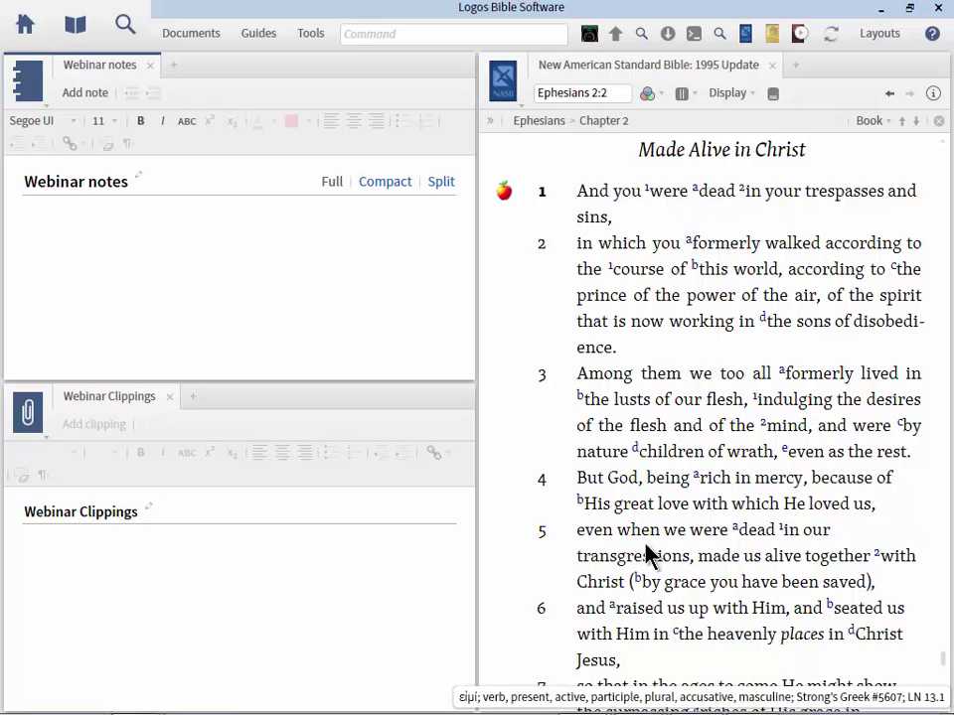
pyautogui.rightClick(691, 587)
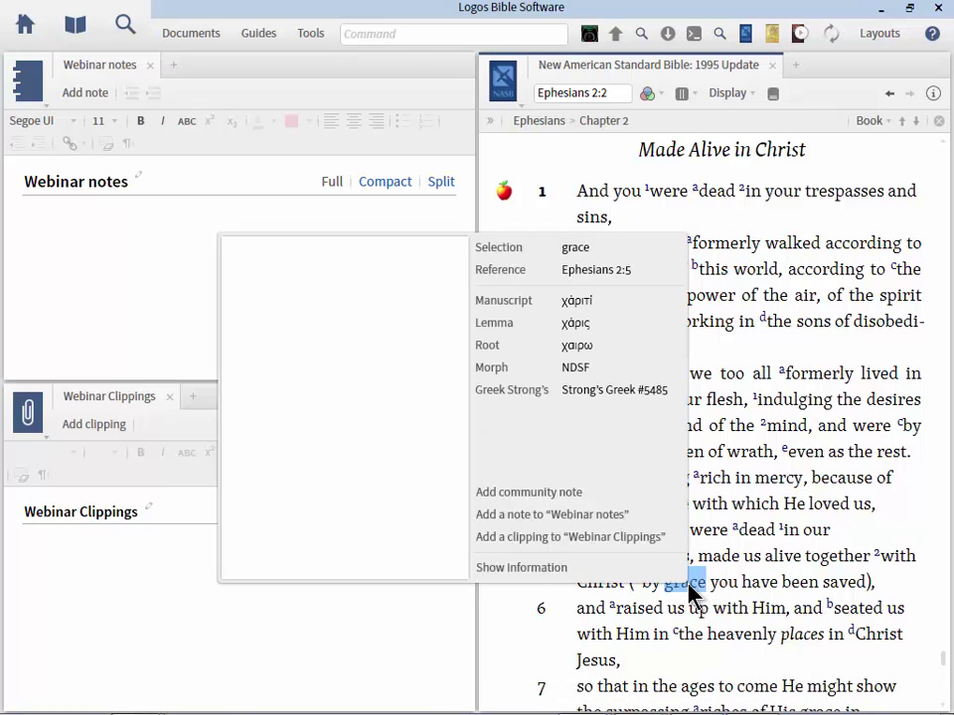